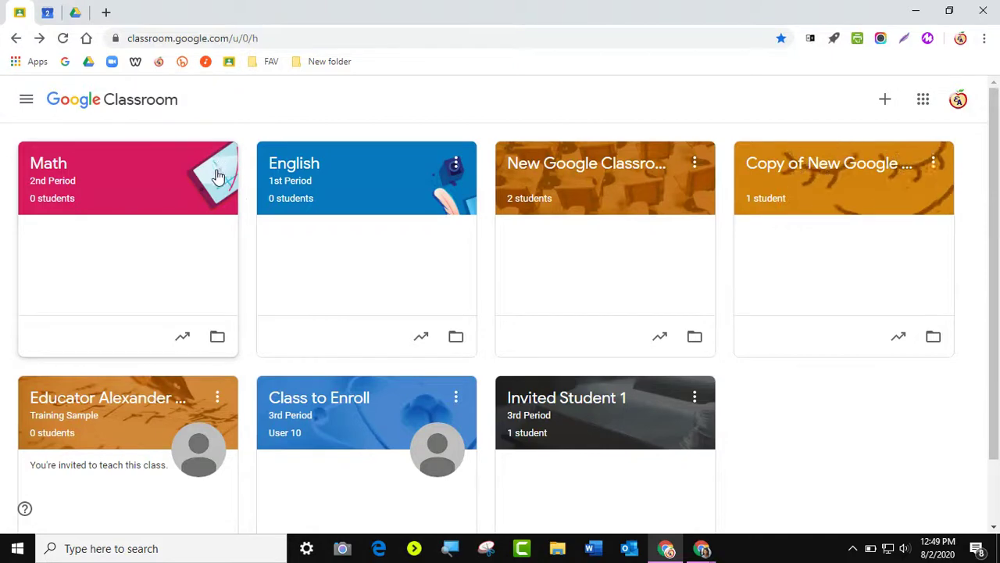
Rename the Math class to Math 2019-2020.
left_click(221, 171)
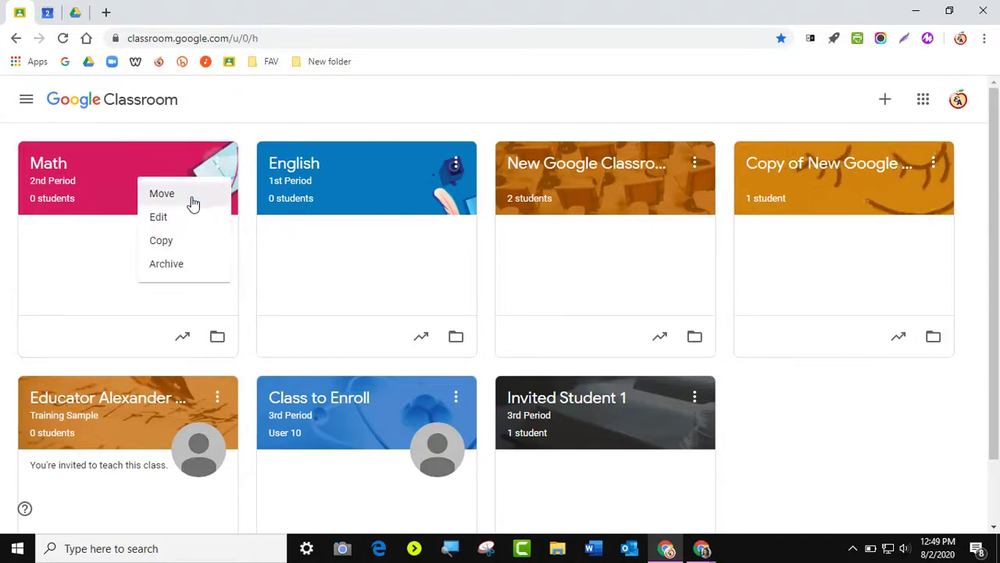
left_click(191, 222)
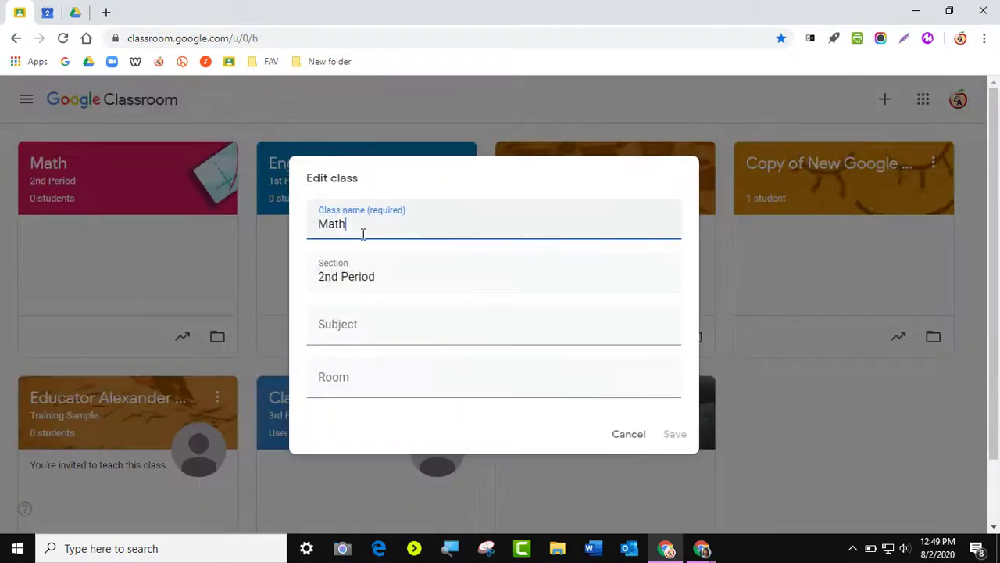
type("20")
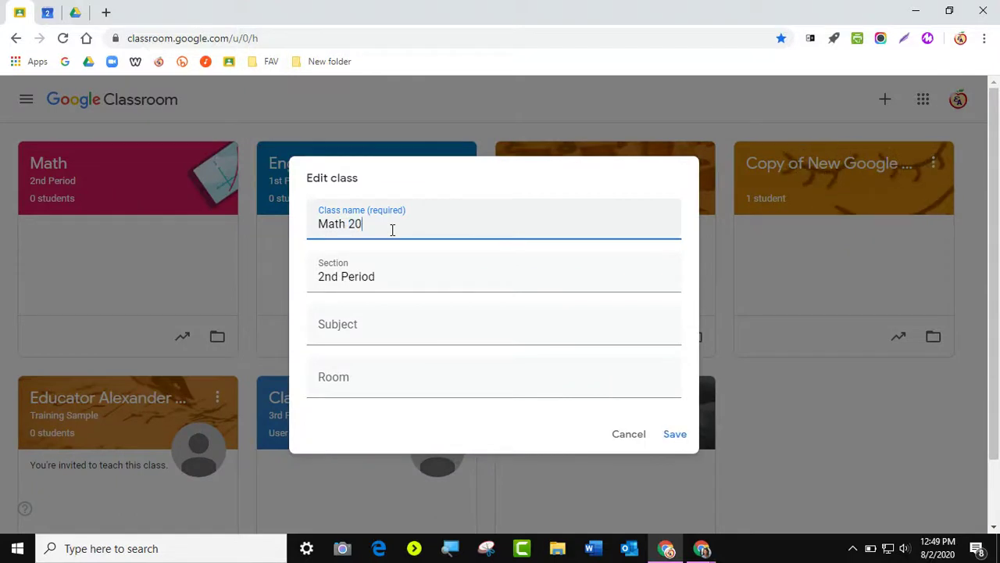
type("19-2020")
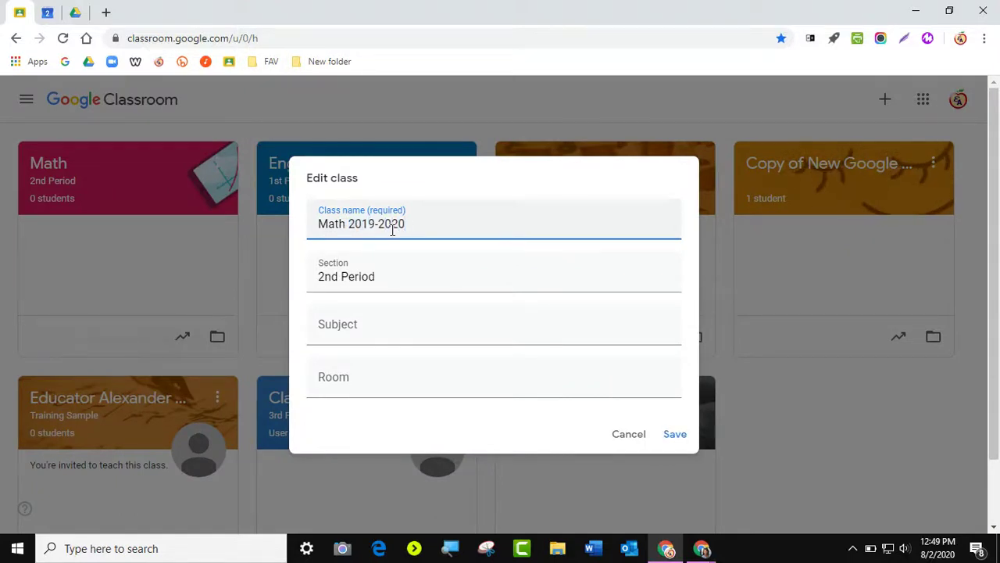
left_click(677, 436)
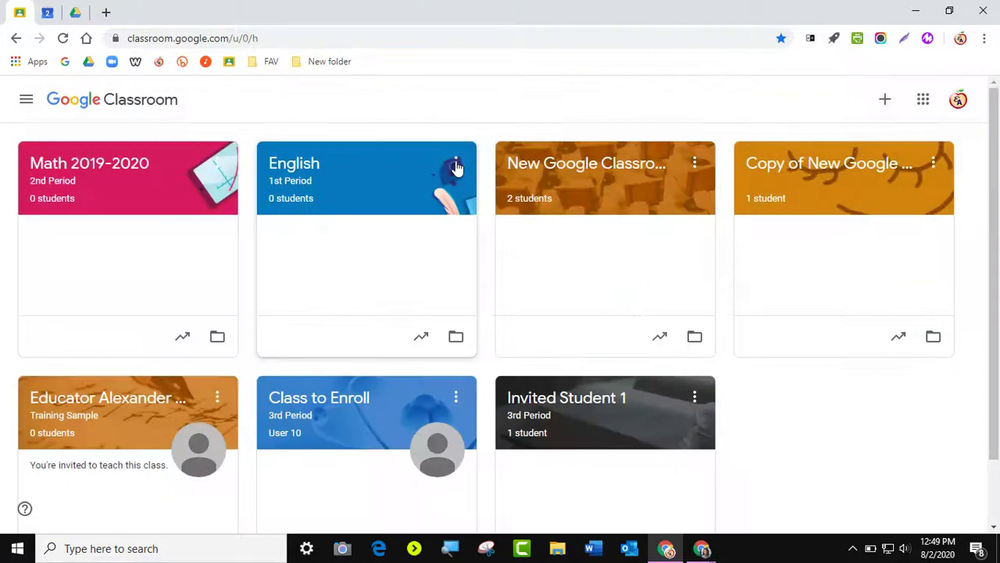
Rename the English class to English 2020-2021.
left_click(455, 162)
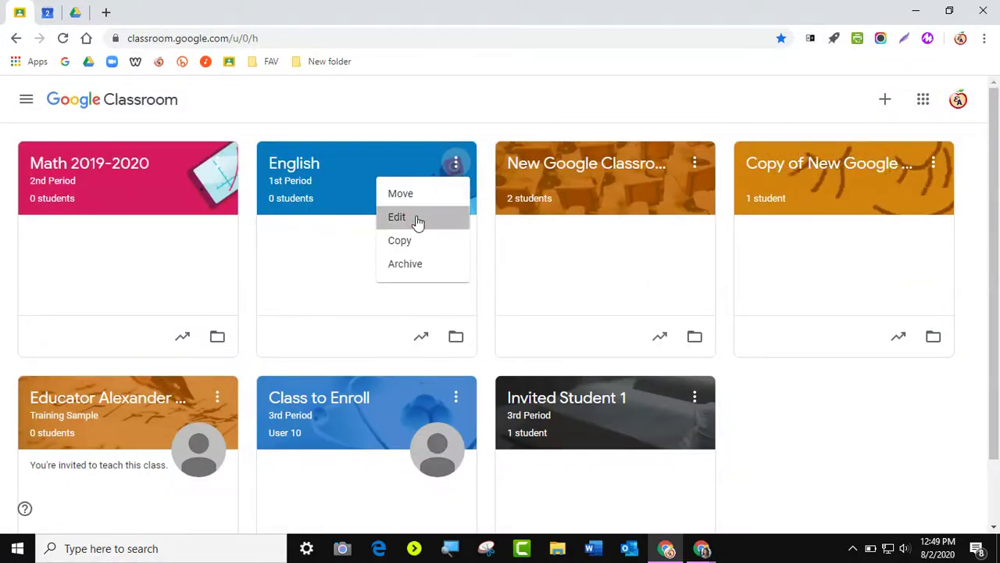
left_click(417, 222)
left_click(479, 226)
type("2020")
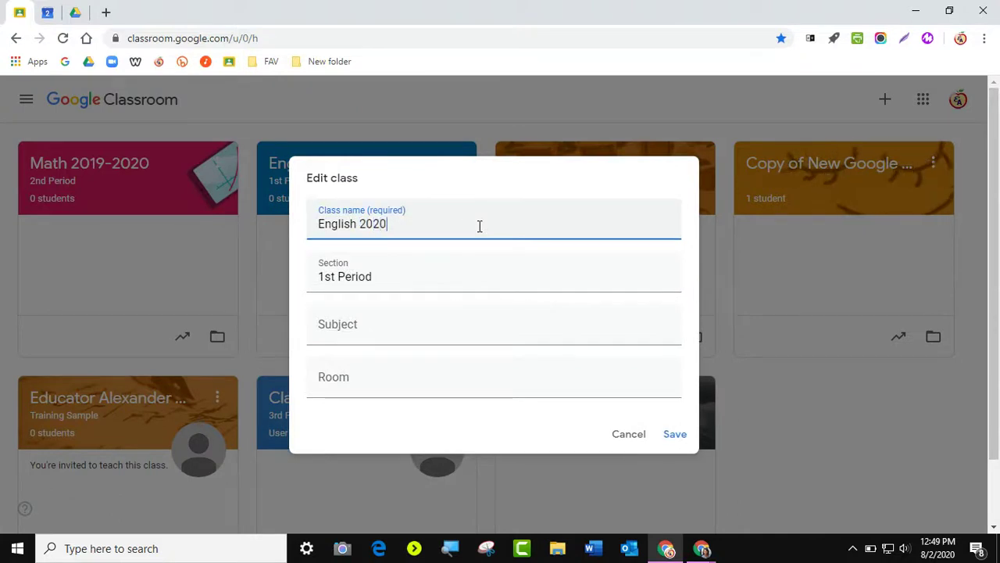
type("-20")
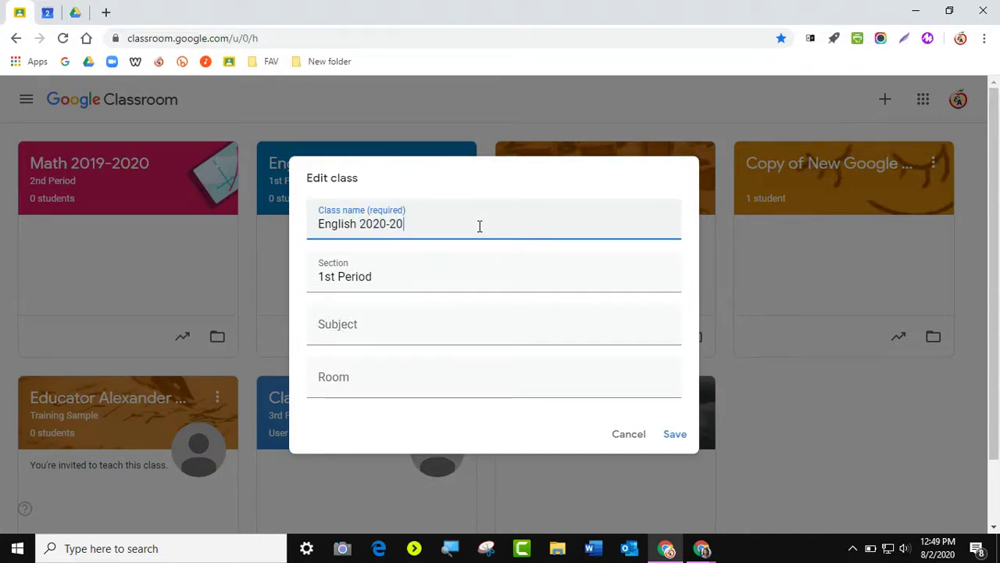
type("21")
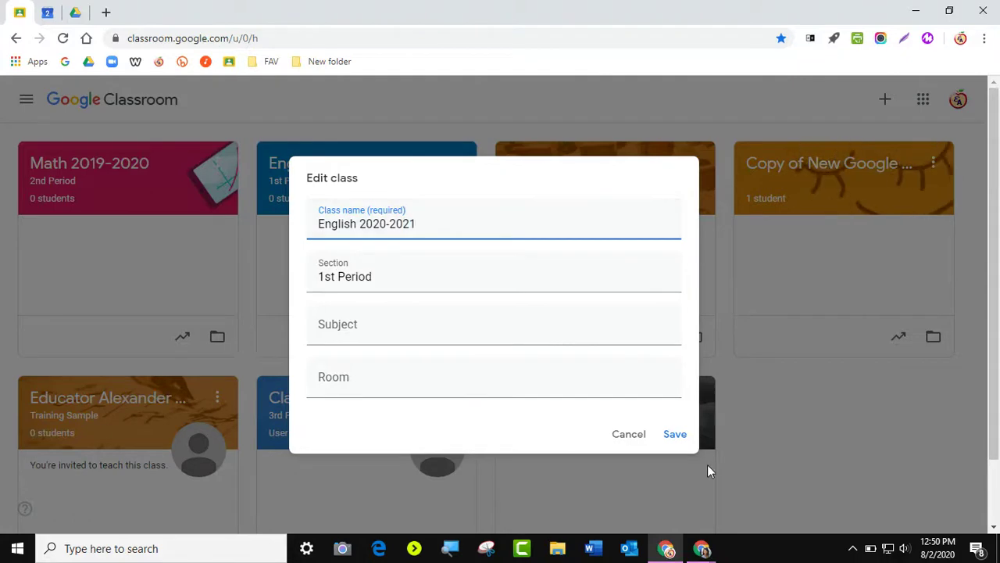
left_click(680, 435)
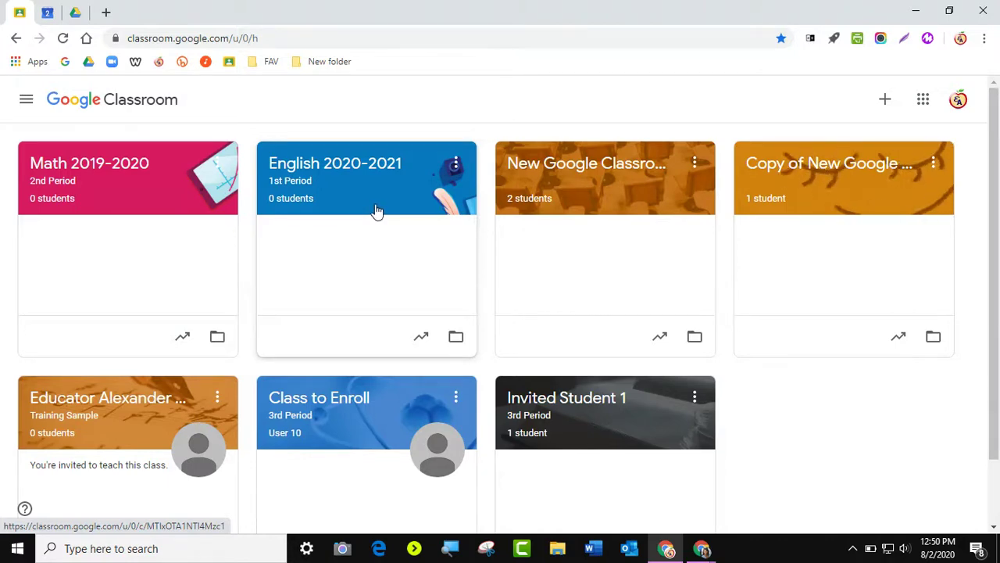
Archive English 2020-2021 and then Math 2019-2020, confirming each archive.
left_click(456, 164)
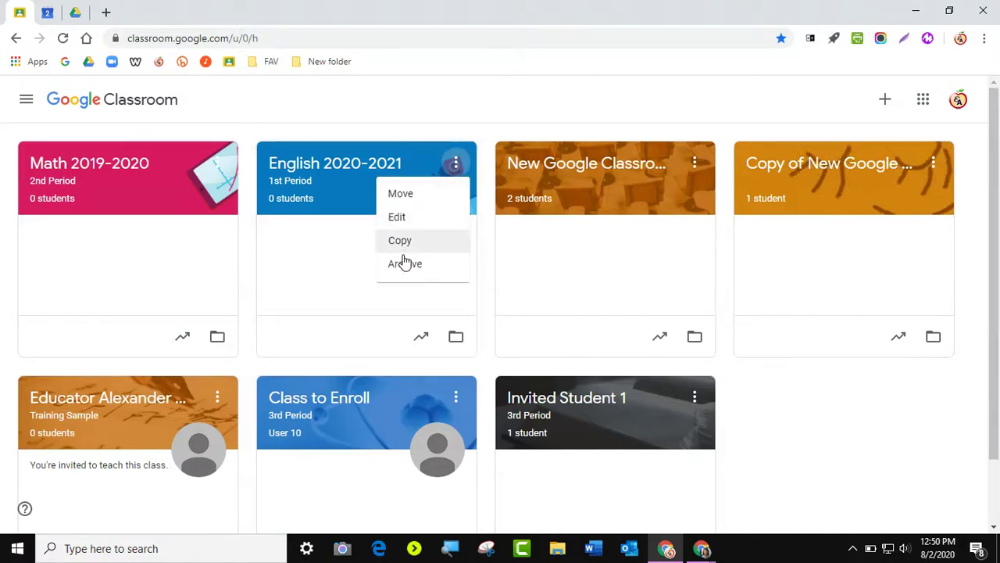
left_click(403, 268)
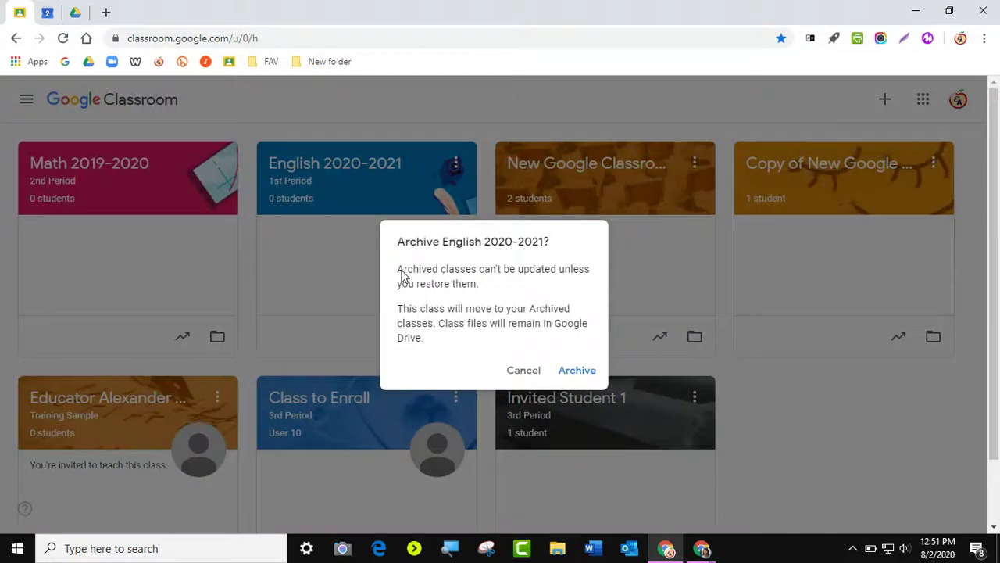
left_click(578, 370)
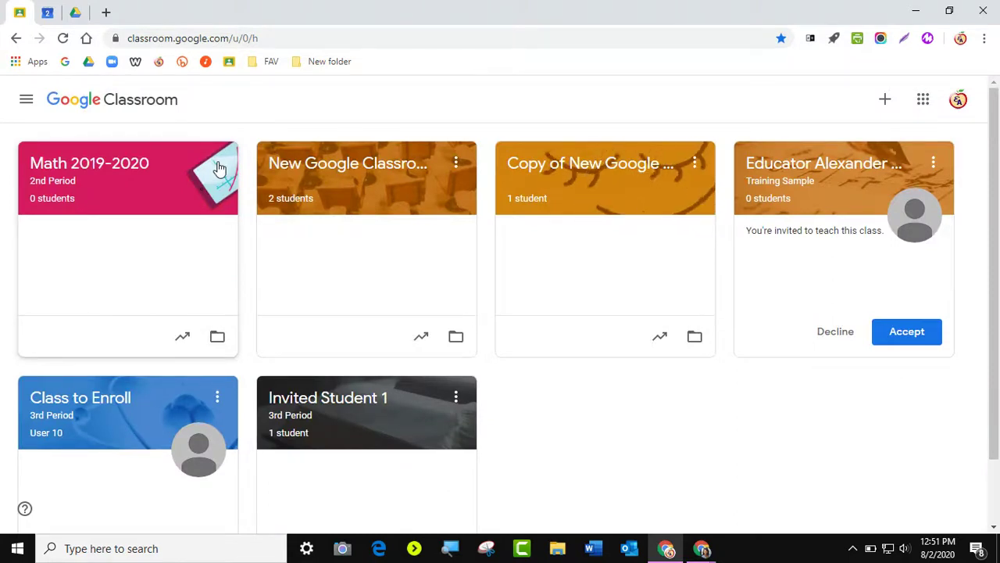
left_click(218, 166)
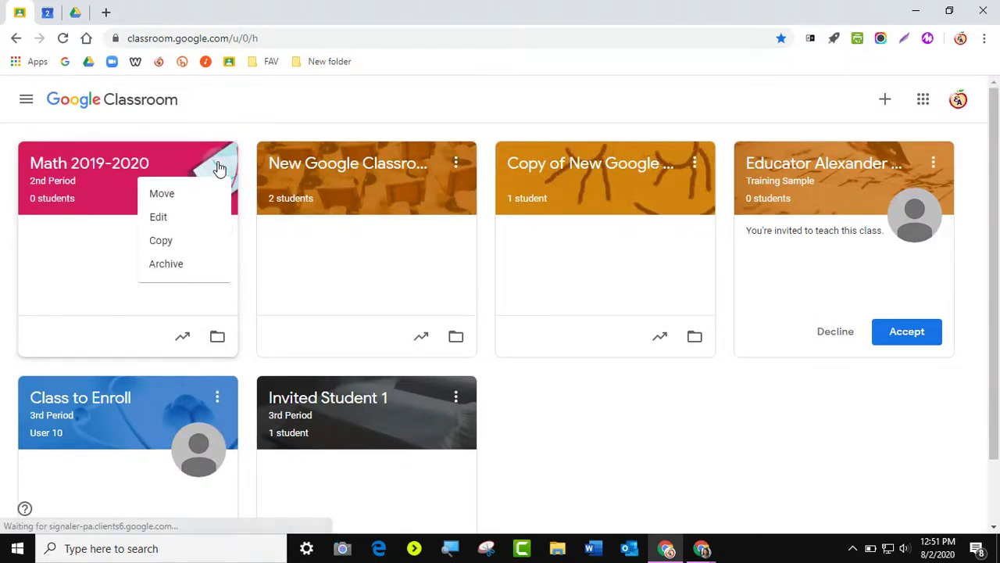
left_click(173, 266)
left_click(578, 371)
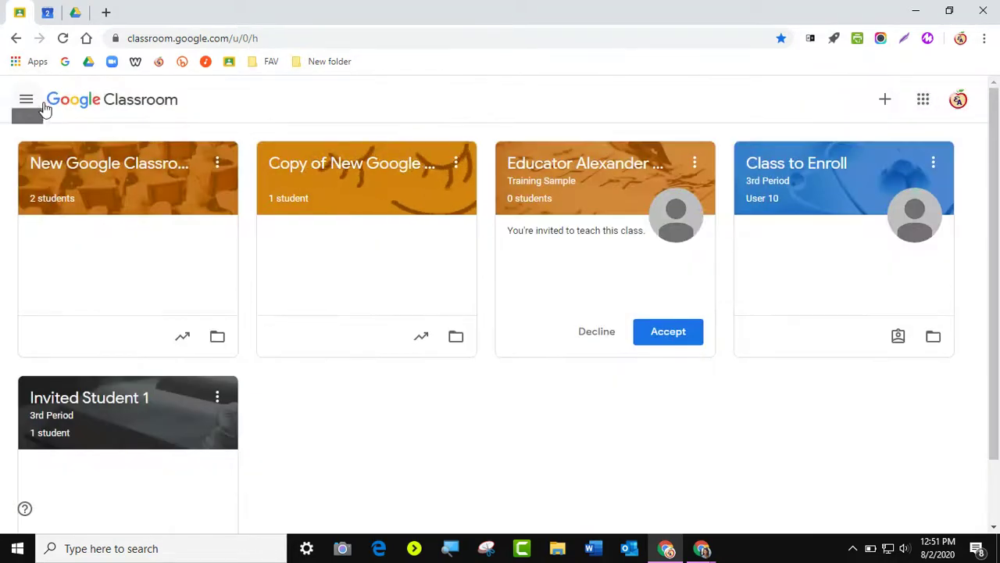
left_click(27, 100)
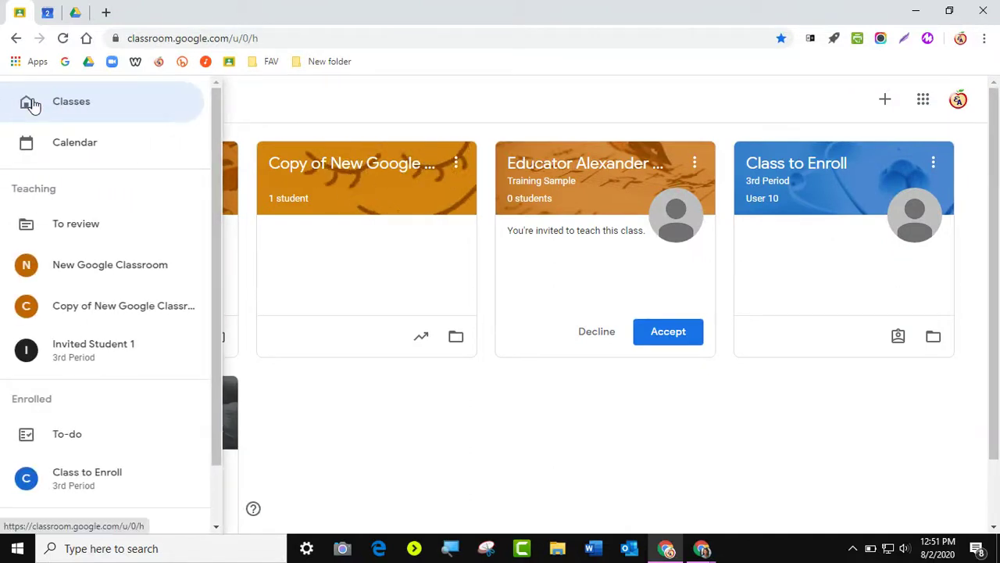
Go to the Archived classes page from the Classroom navigation drawer.
scroll(90, 359, "down", 1)
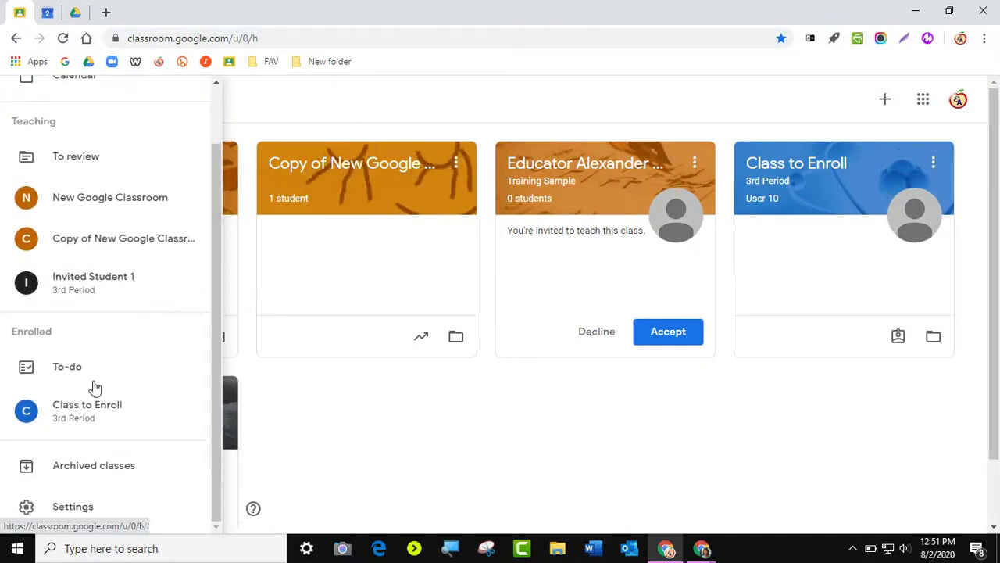
left_click(92, 467)
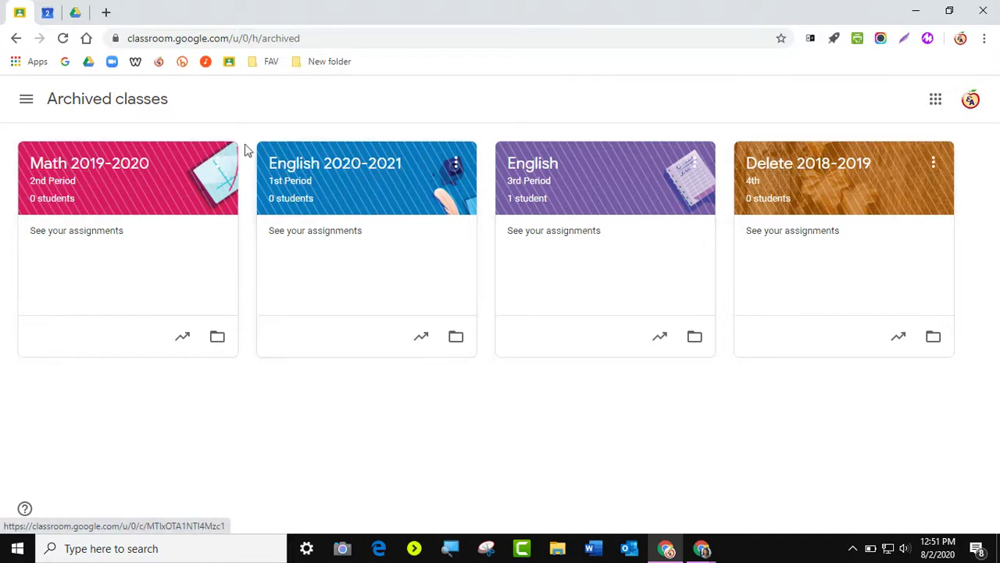
left_click(216, 164)
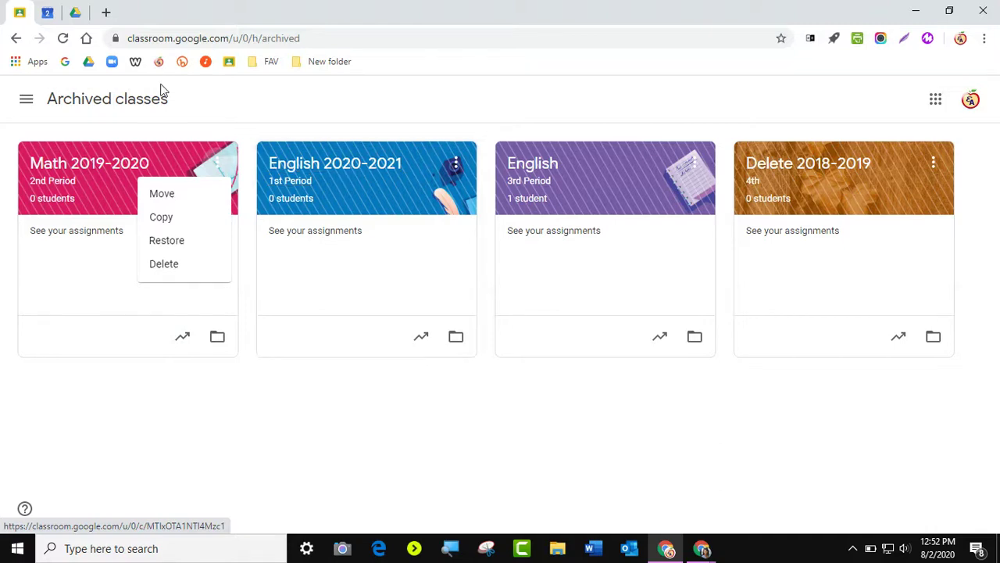
Close the archived Math card menu and return to the active Classes list.
left_click(26, 106)
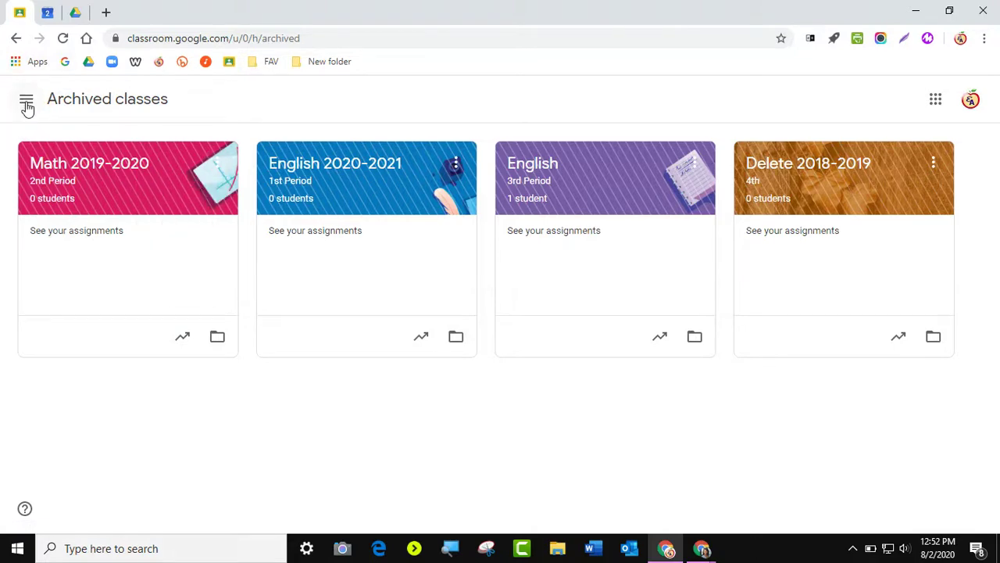
left_click(27, 106)
left_click(76, 104)
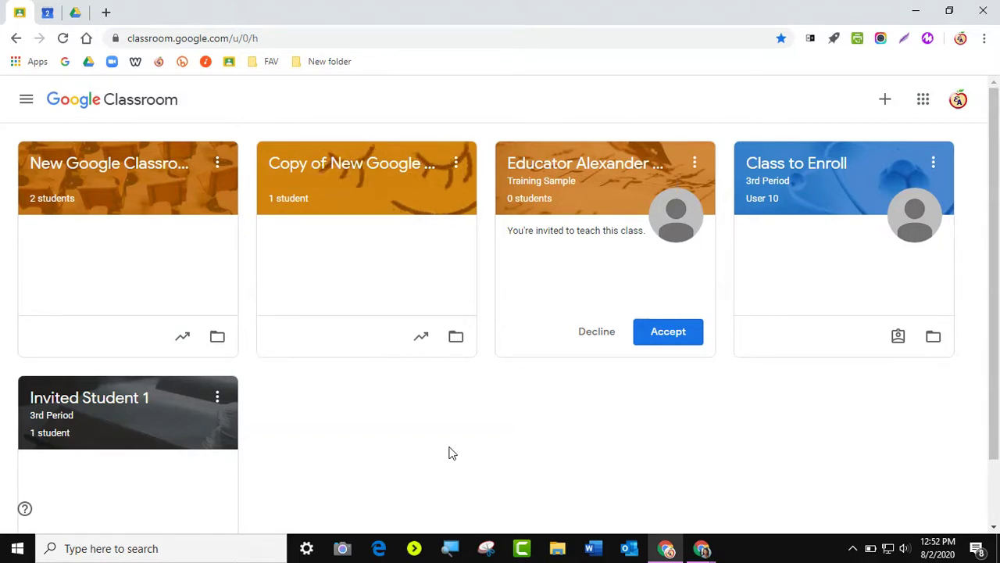
Switch to Google Calendar and bring the My calendars list into view.
left_click(48, 13)
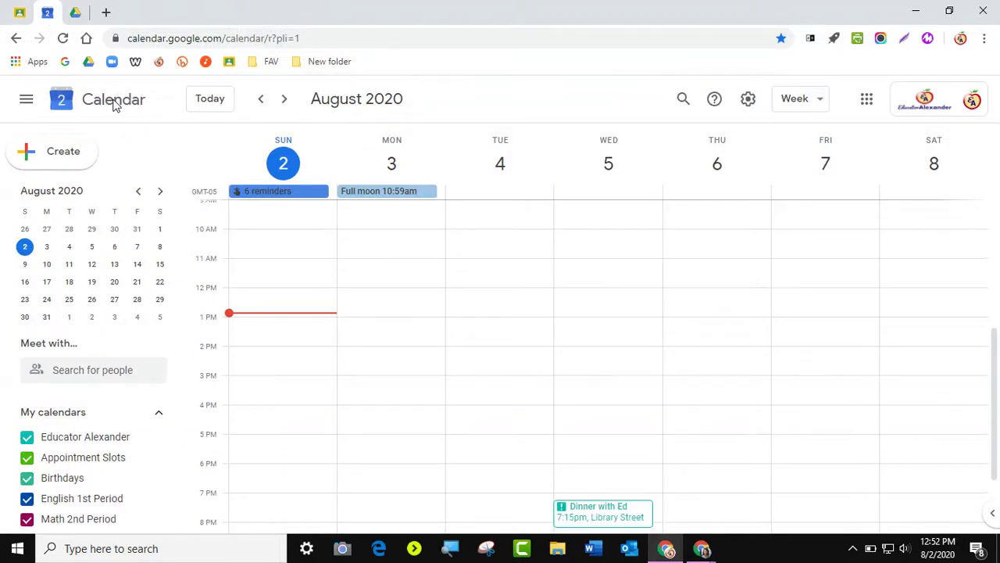
scroll(168, 383, "down", 3)
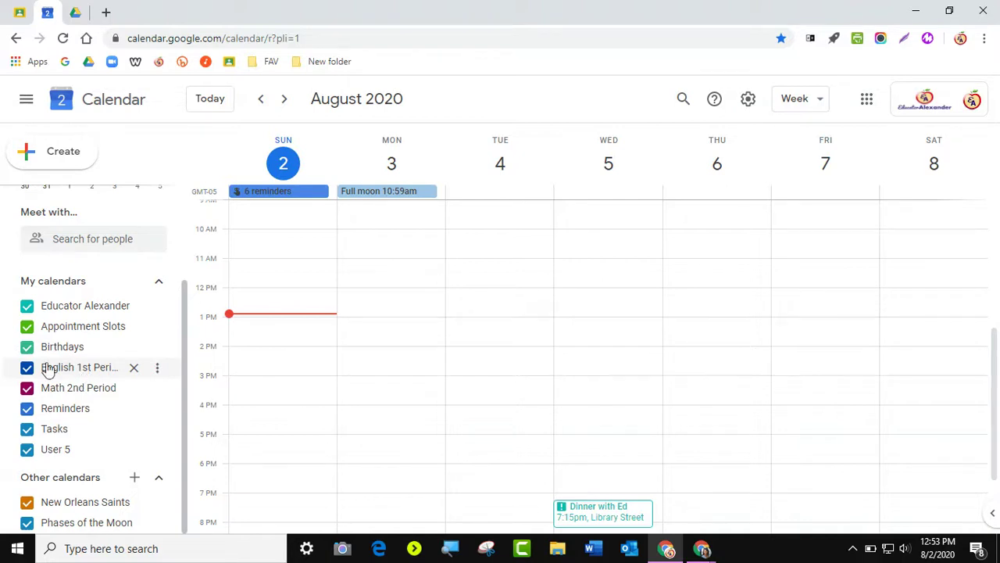
Permanently delete the English 1st Period calendar from its settings.
left_click(159, 369)
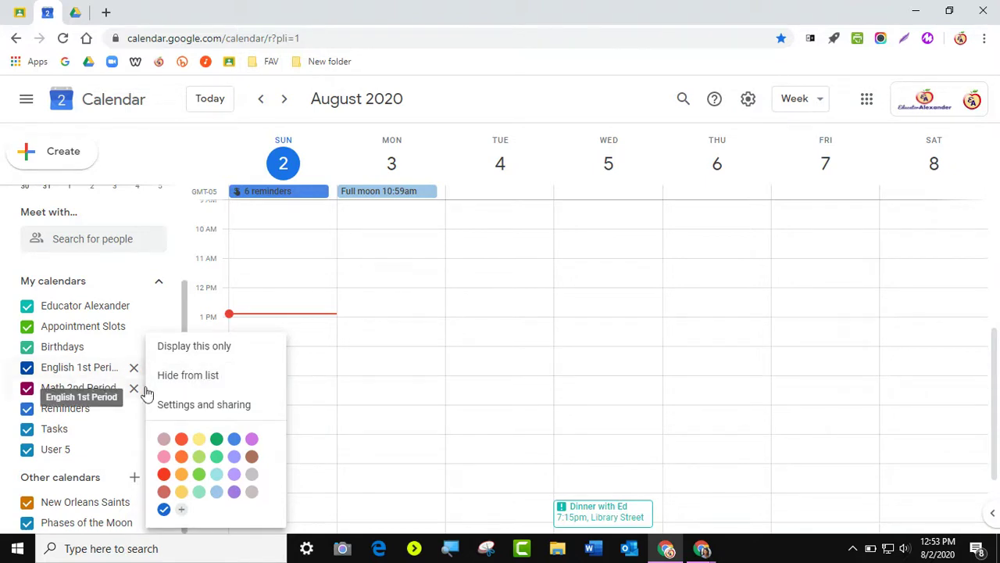
left_click(204, 405)
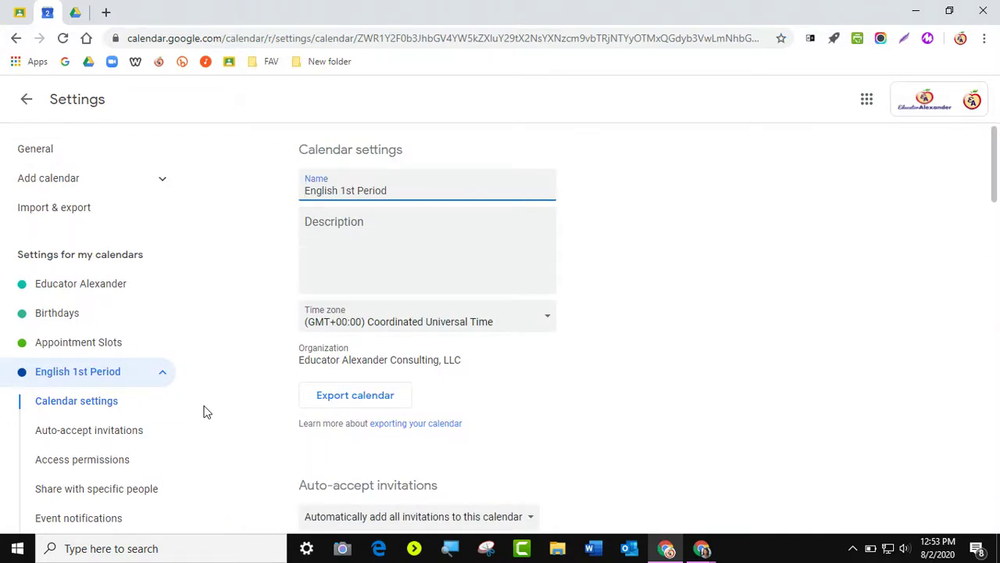
scroll(270, 422, "down", 13)
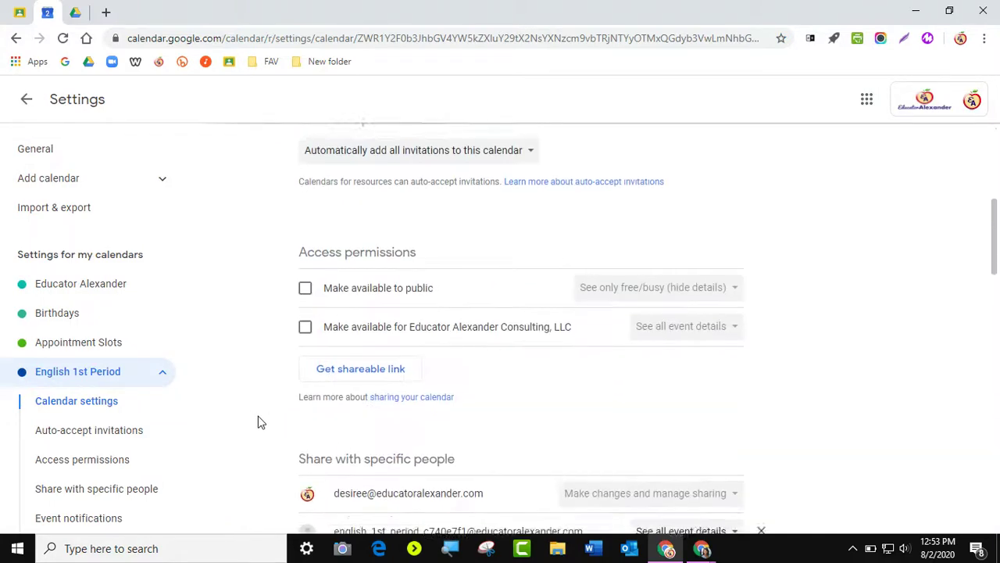
scroll(261, 422, "down", 5)
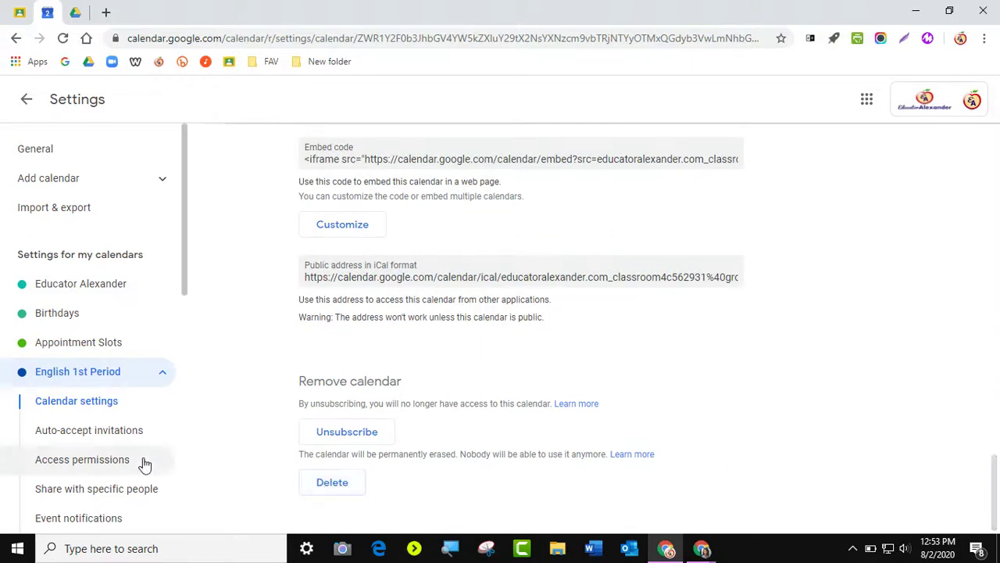
scroll(145, 465, "down", 5)
scroll(145, 465, "up", 5)
left_click(334, 481)
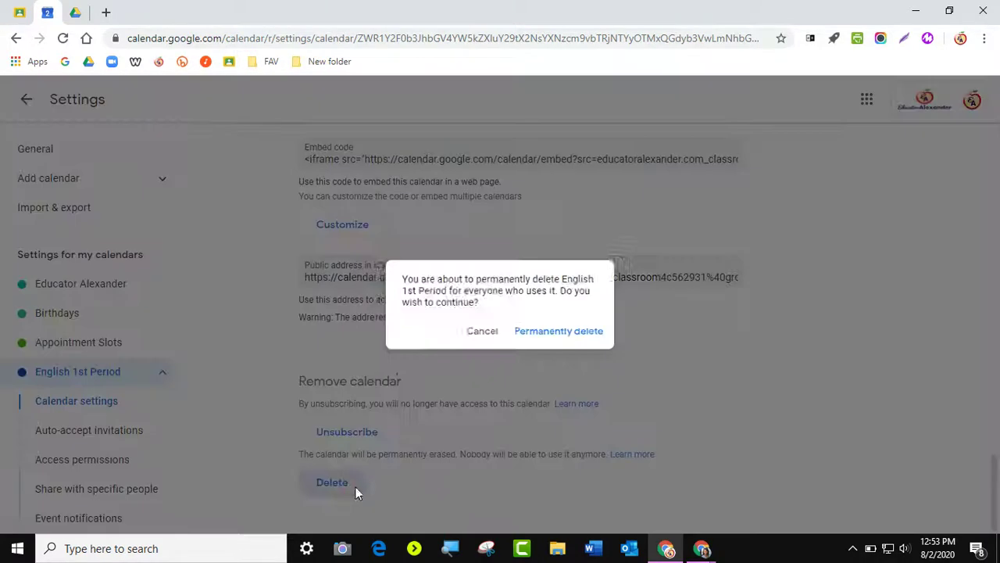
left_click(572, 333)
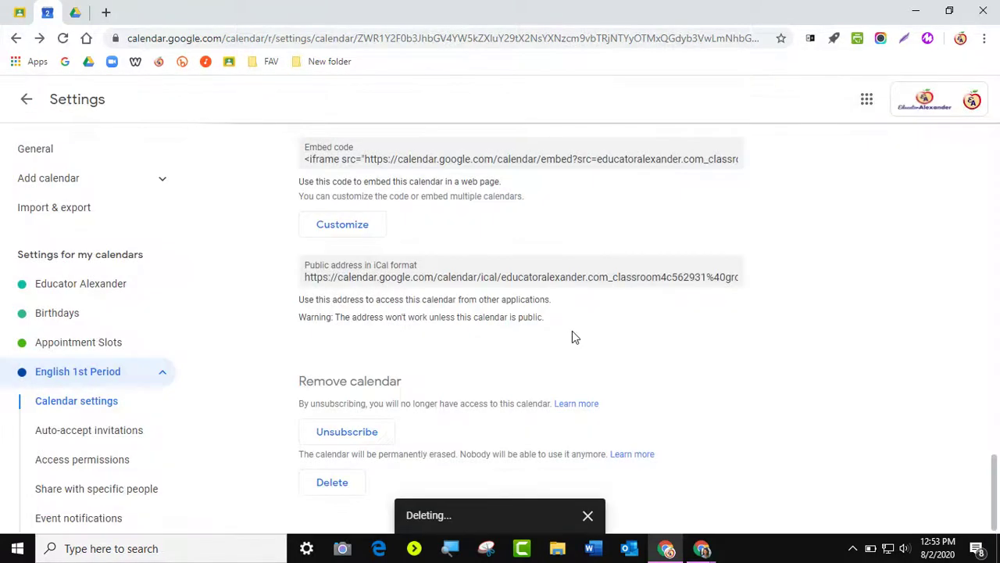
Hide the Math 2nd Period calendar from the My calendars list.
left_click(23, 102)
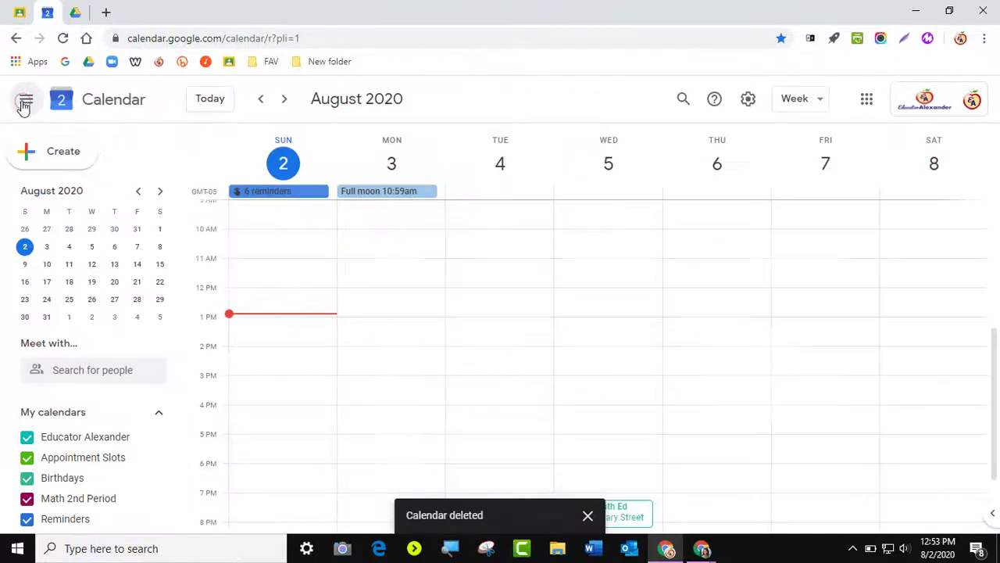
scroll(109, 443, "down", 2)
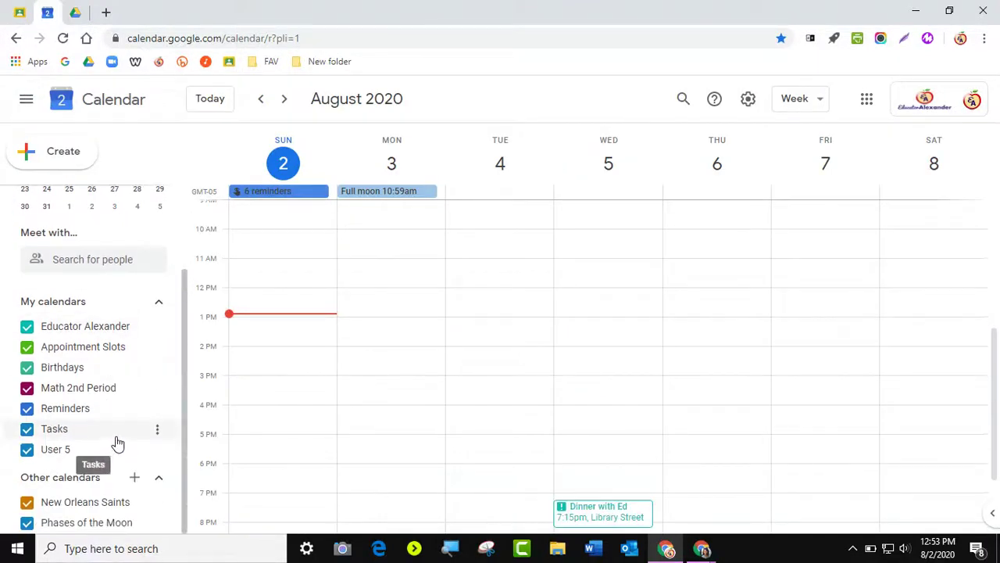
left_click(156, 389)
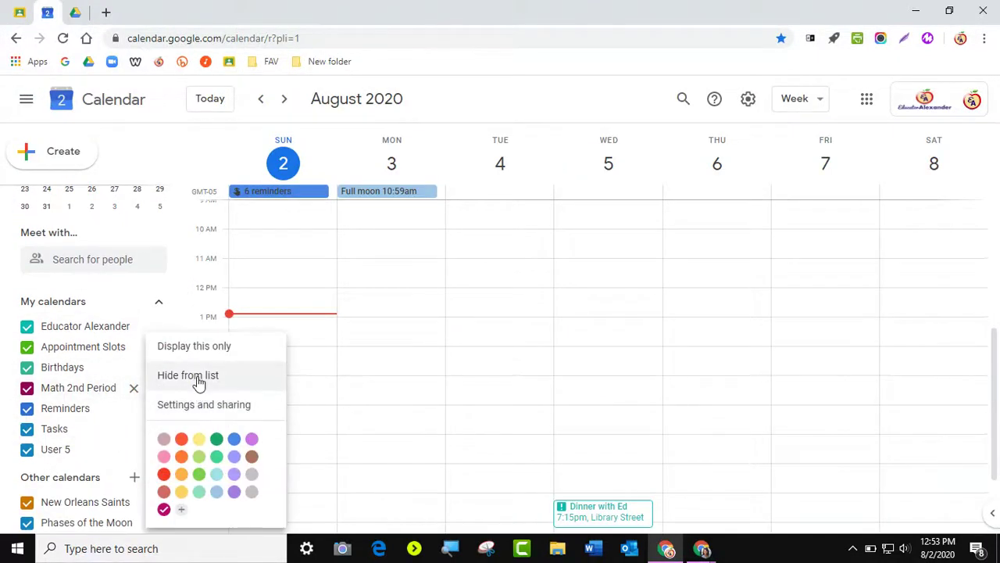
left_click(180, 375)
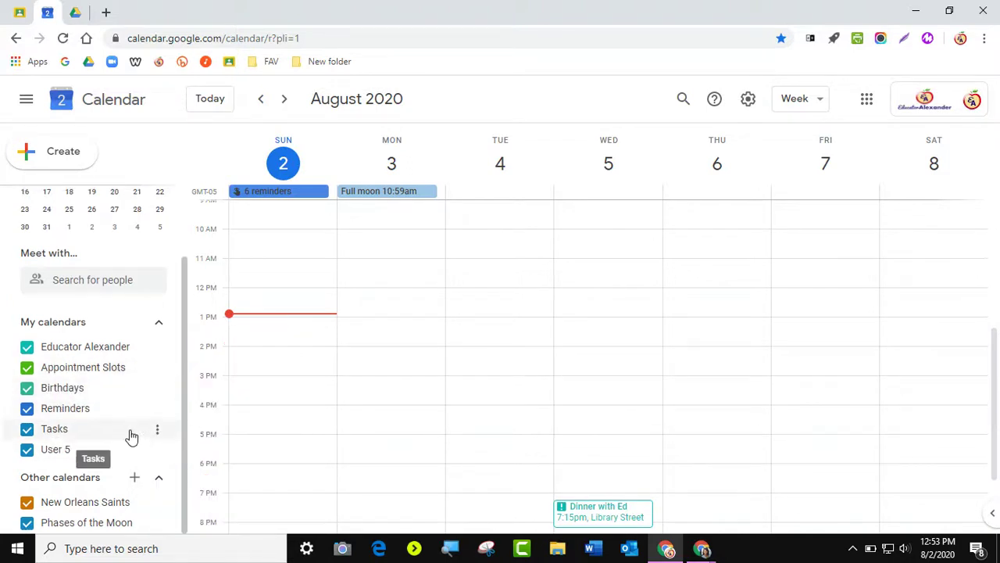
Review the Birthdays calendar's settings, then move over to Google Drive.
left_click(157, 391)
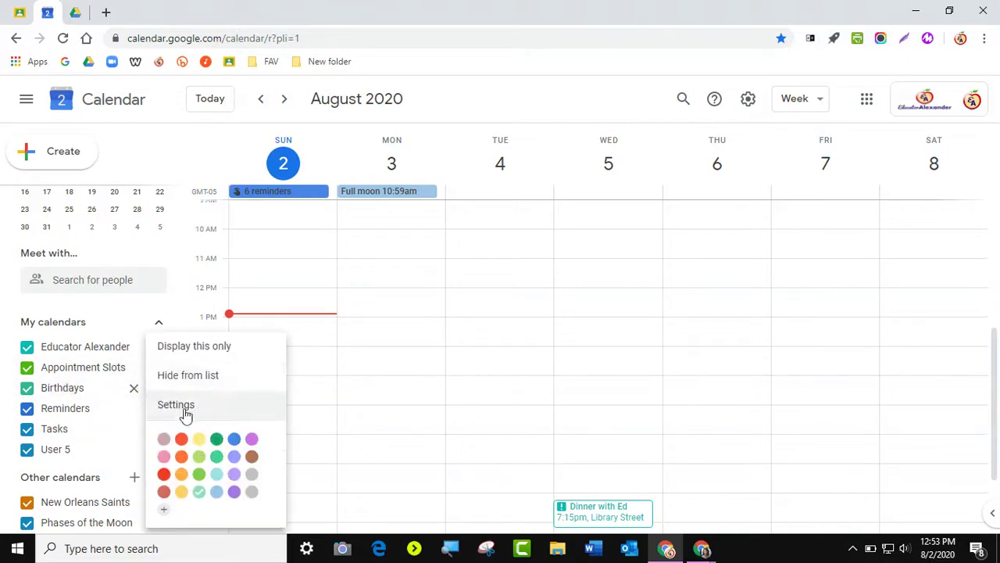
left_click(172, 404)
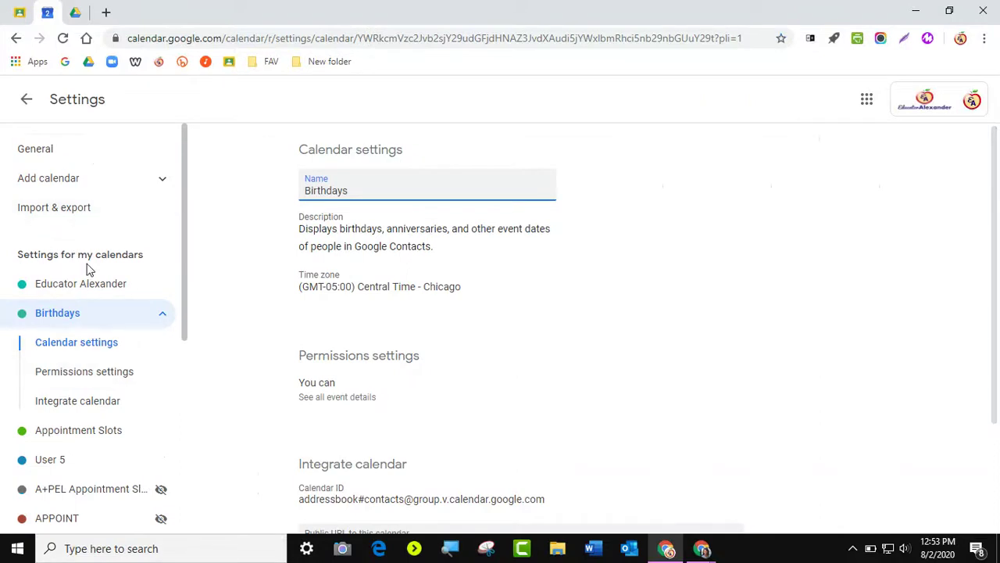
scroll(89, 285, "down", 5)
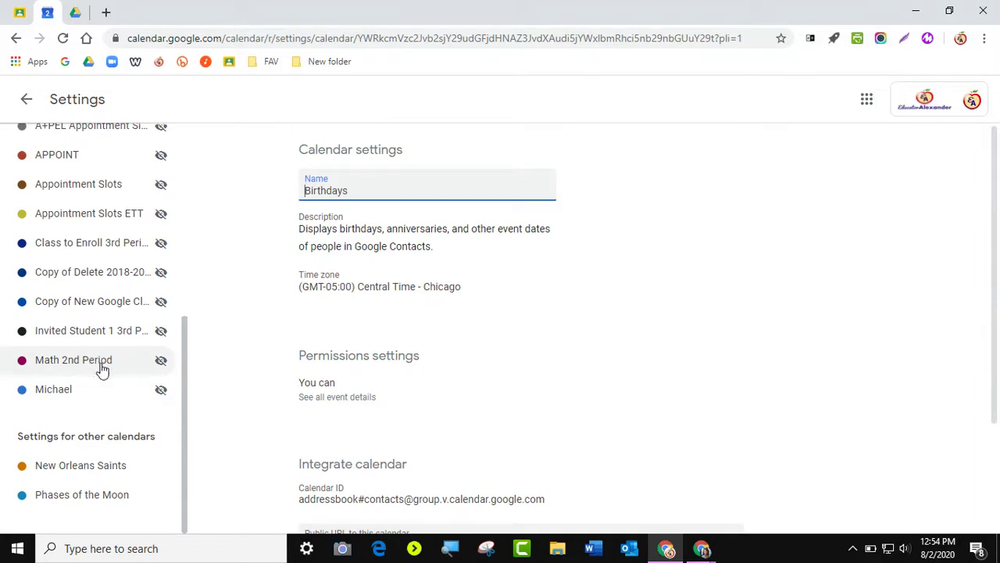
scroll(100, 368, "up", 2)
scroll(99, 368, "down", 2)
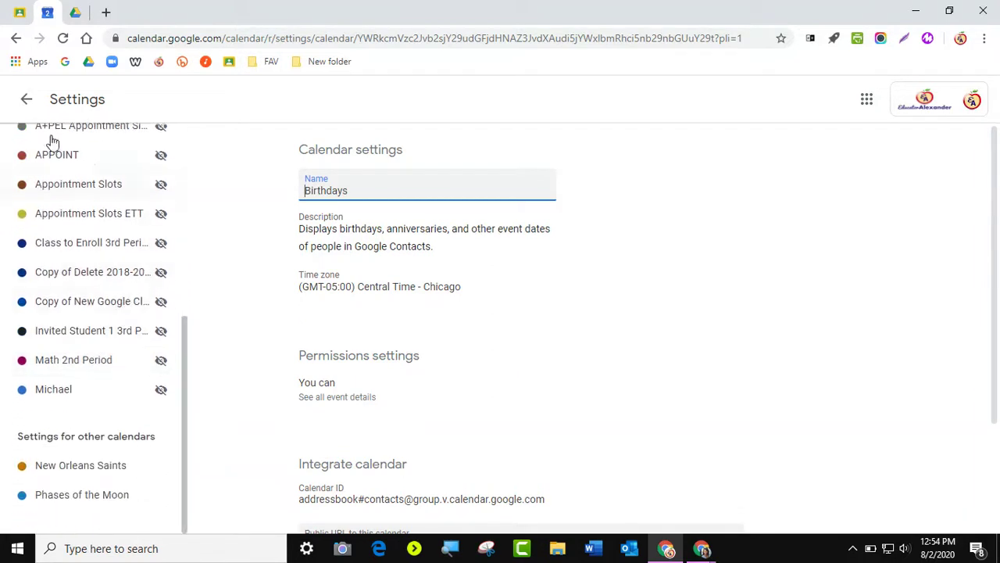
left_click(28, 101)
left_click(76, 14)
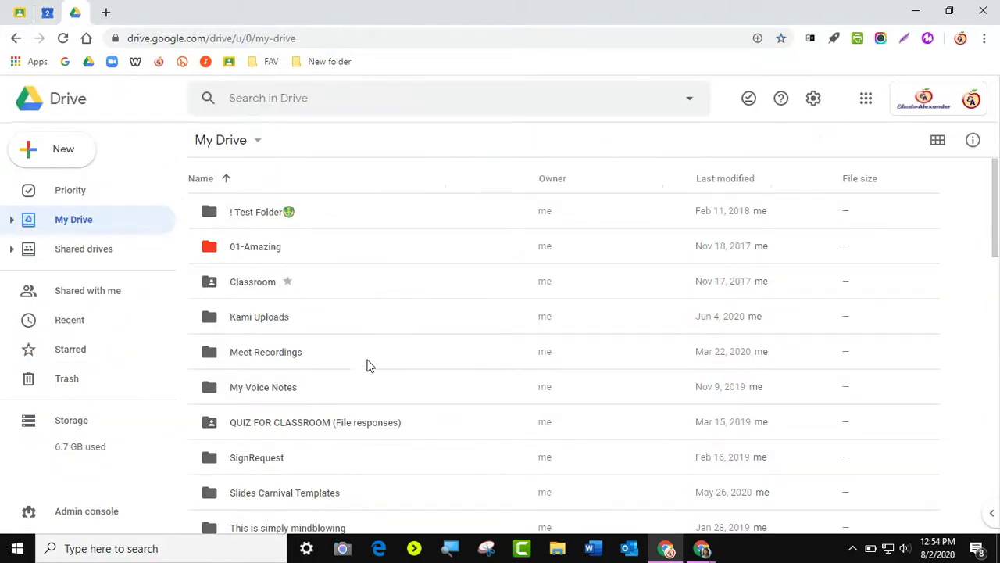
Open the Classroom folder in My Drive and scroll through its contents.
double_click(258, 291)
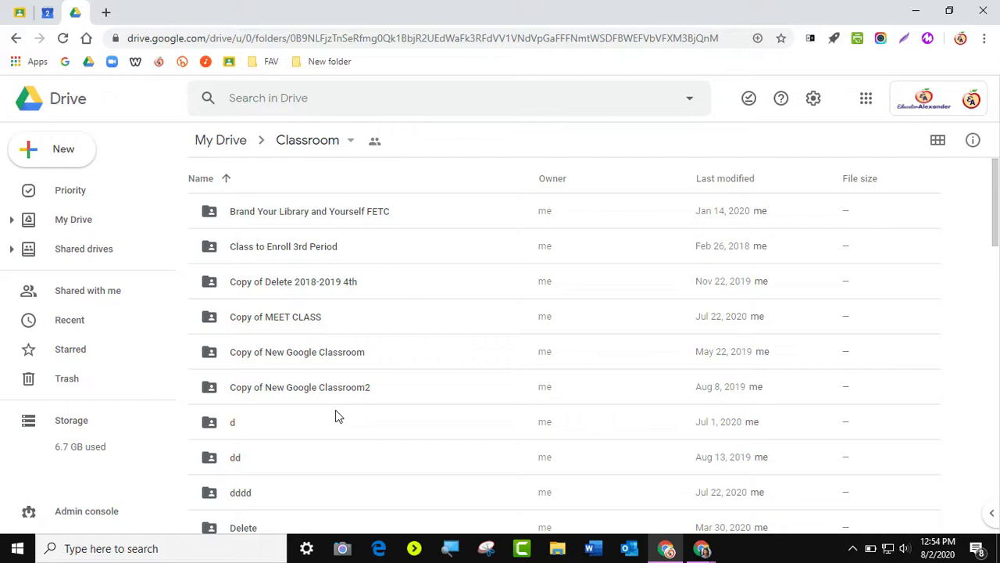
scroll(343, 416, "down", 15)
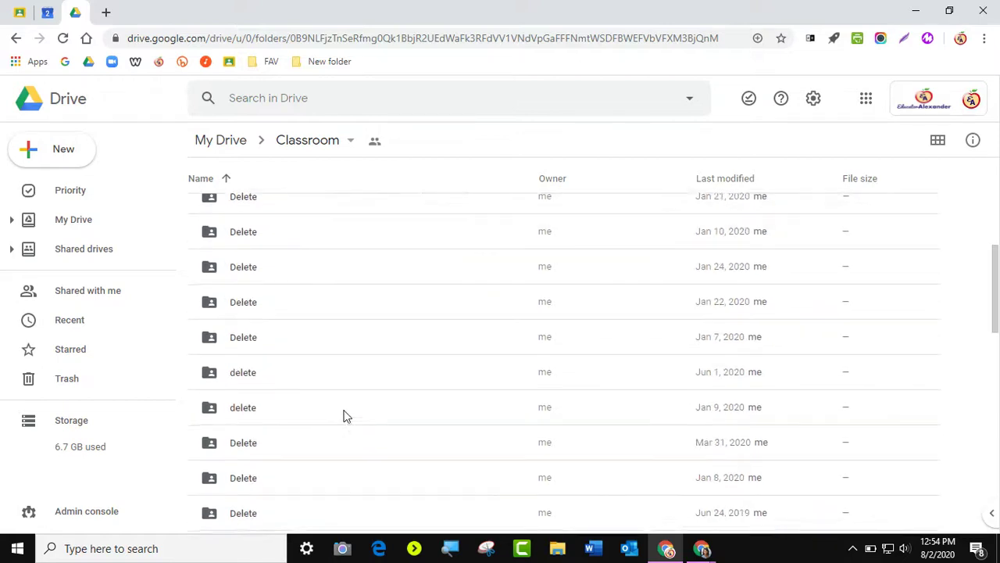
scroll(369, 385, "up", 15)
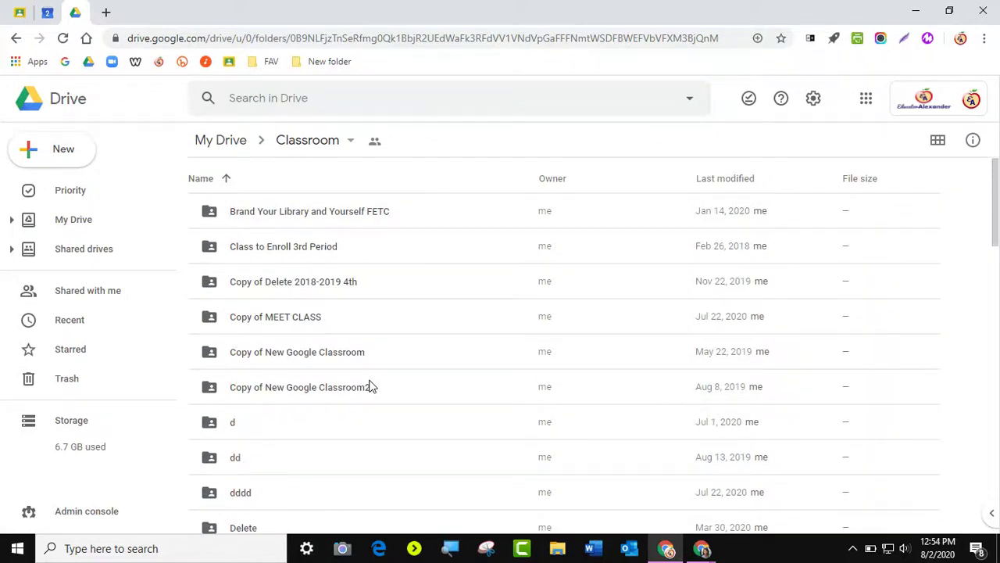
scroll(370, 389, "down", 3)
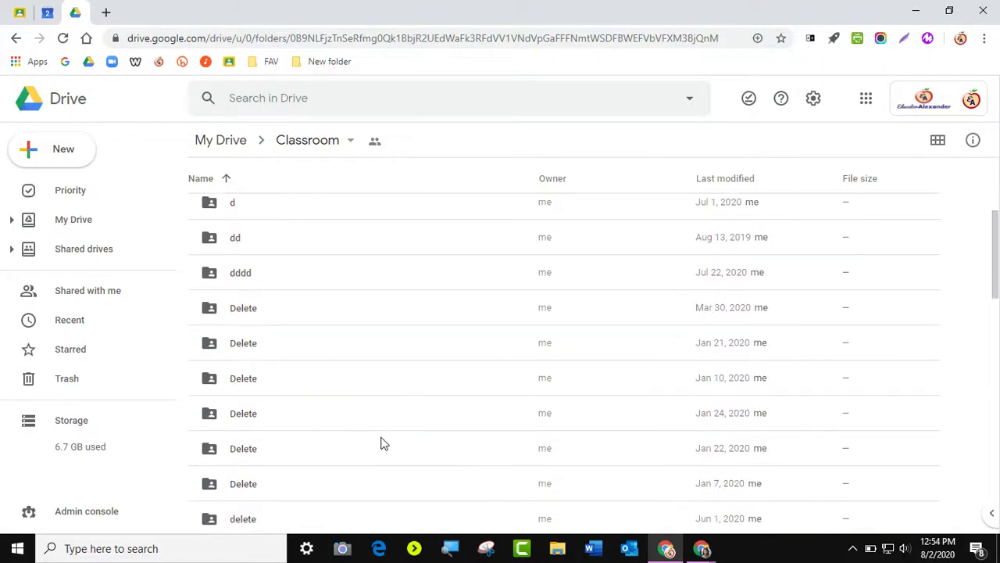
scroll(381, 443, "down", 2)
Select the seven Delete folders together and remove them.
left_click_drag(416, 438, 245, 219)
right_click(315, 269)
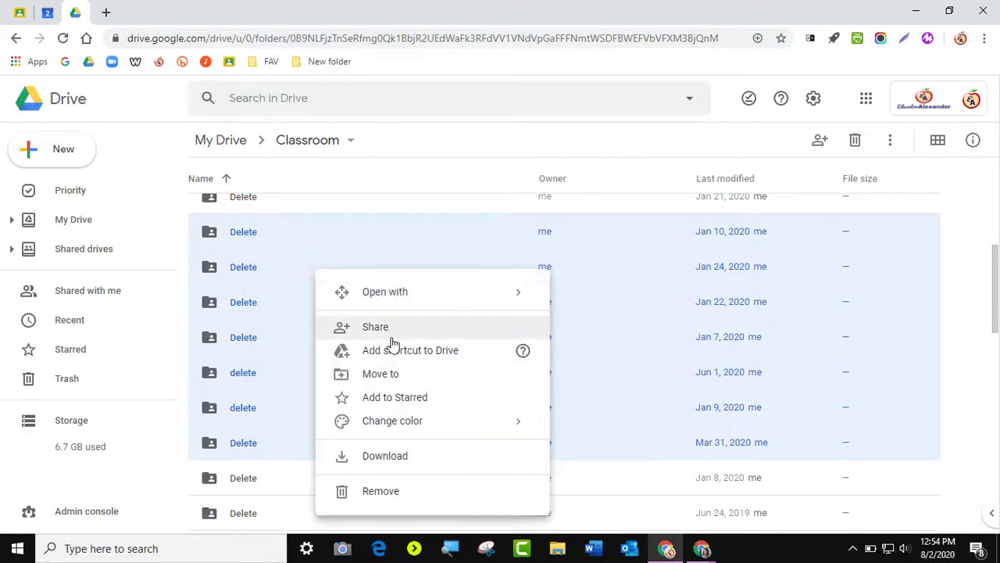
left_click(402, 491)
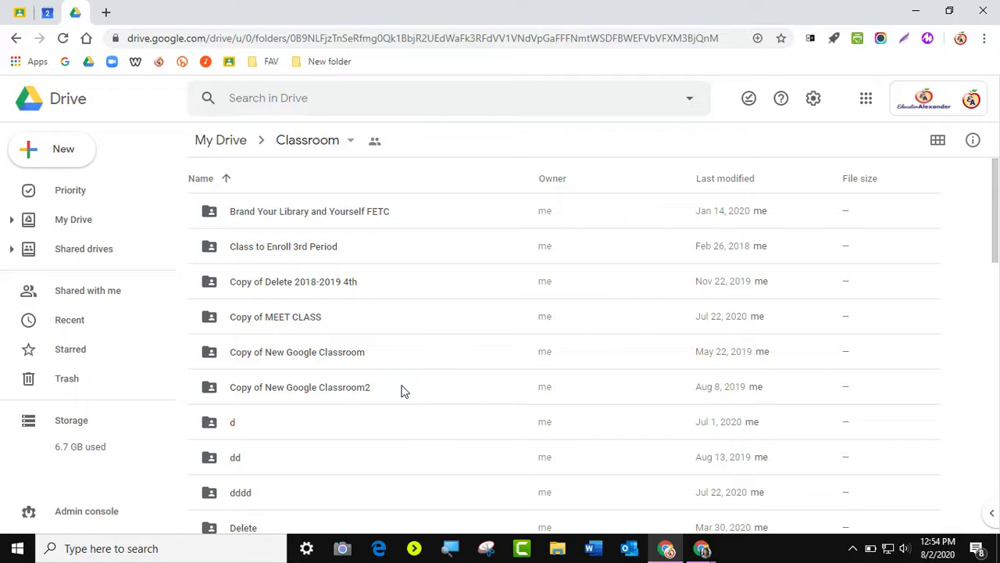
left_click(69, 154)
Cancel a stray file upload and start a new folder named COMPLETED.
left_click(69, 193)
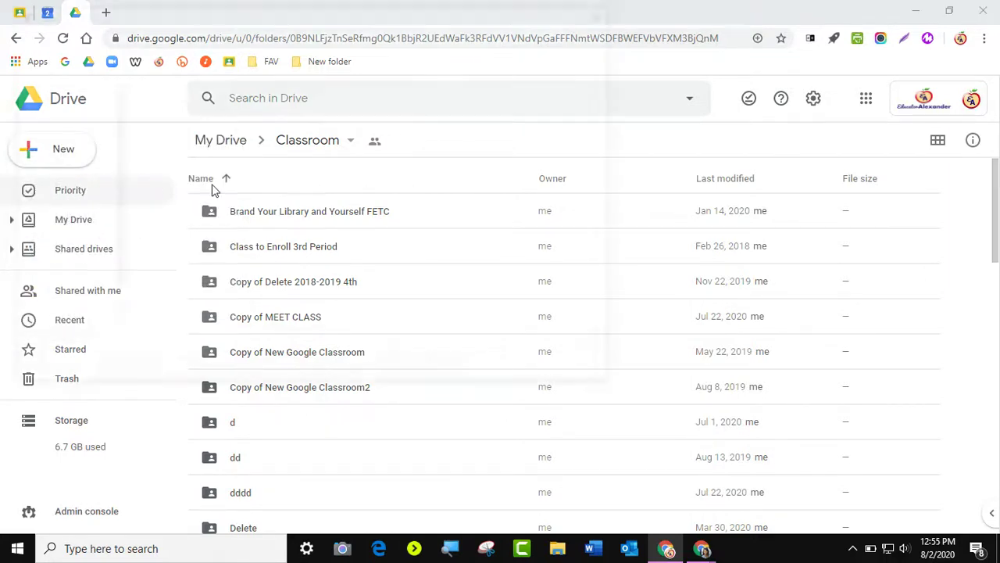
left_click(578, 368)
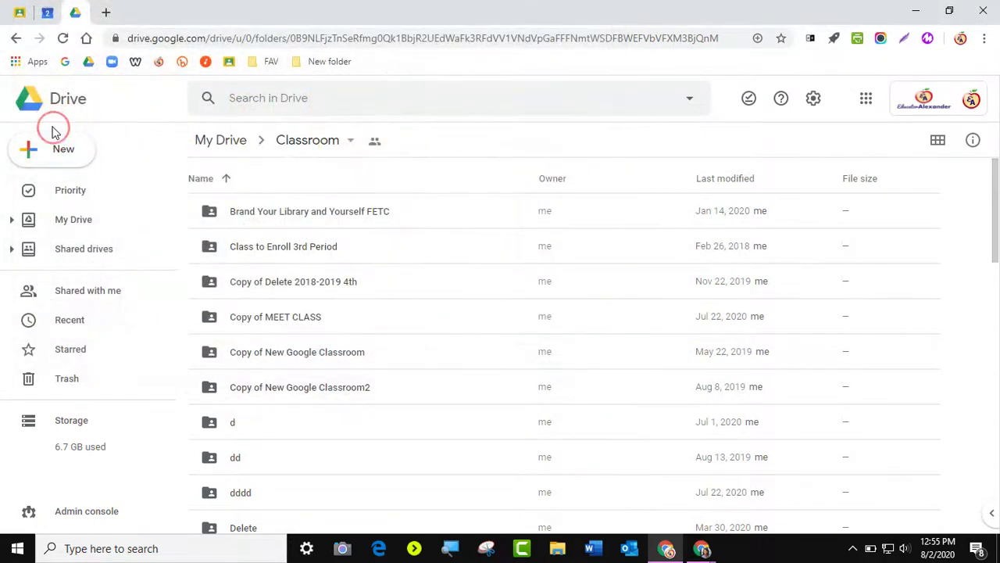
left_click(60, 151)
left_click(78, 155)
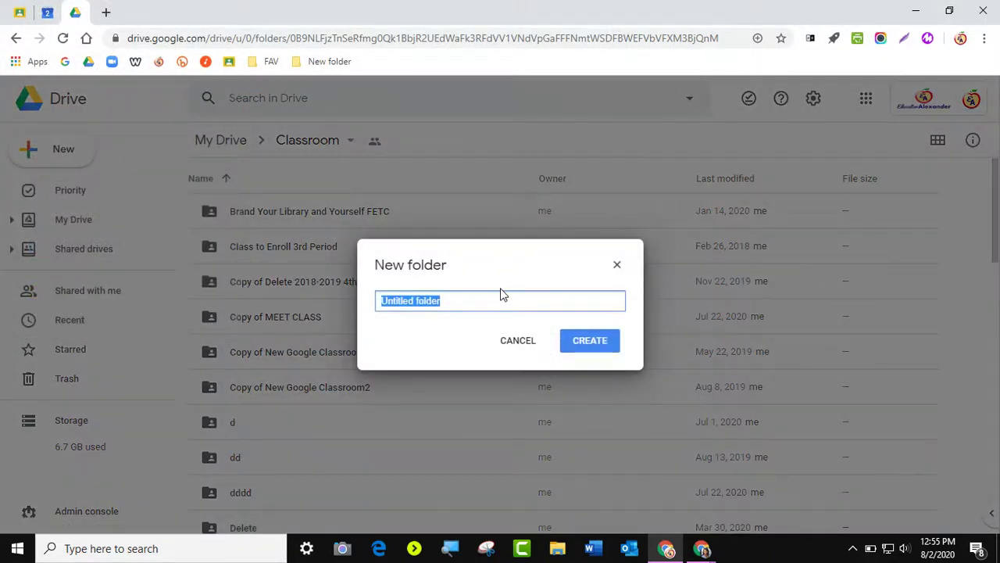
type("COMPLETED")
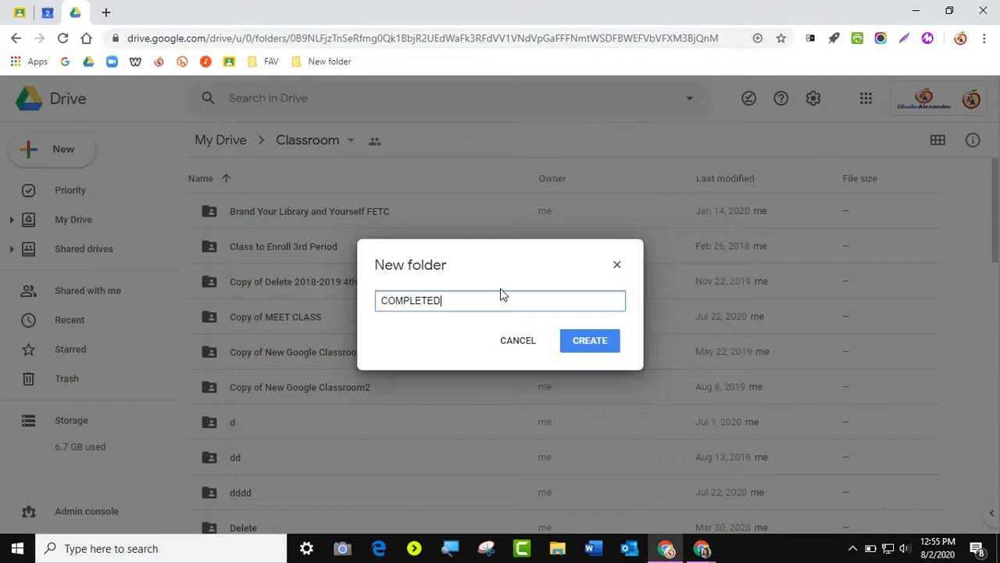
Add a prefix in front of COMPLETED in the new folder's name.
left_click(384, 302)
type("1-")
key("BackSpace")
key("BackSpace")
type("1-")
Create the folder, which appears as Z-COMPLETED in the Classroom list.
left_click(614, 344)
scroll(607, 348, "down", 3)
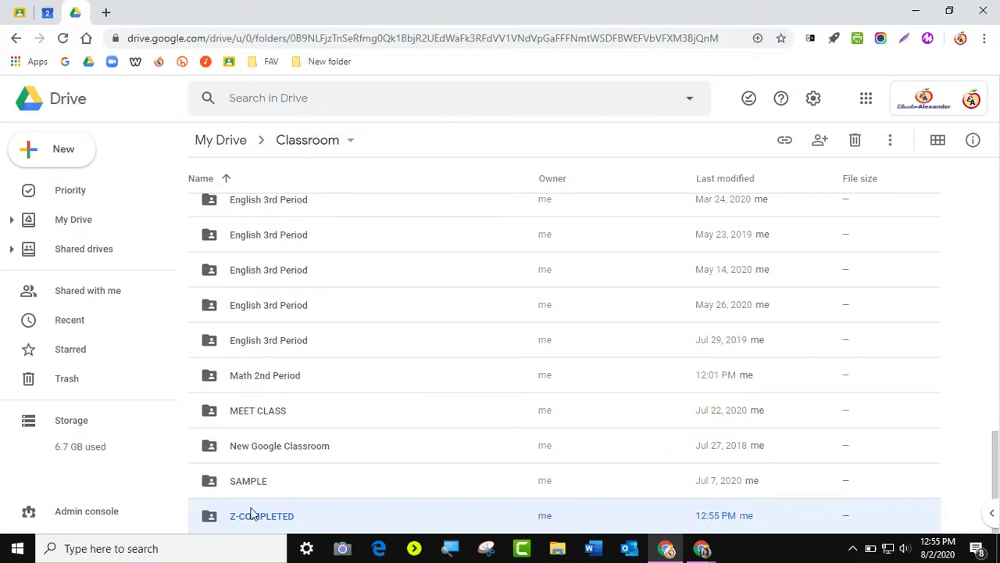
scroll(286, 524, "up", 10)
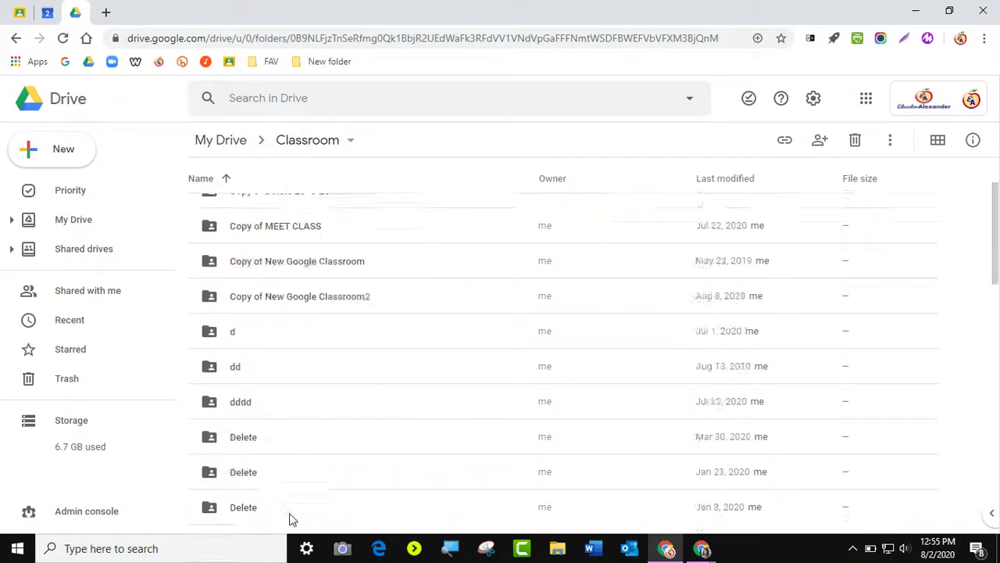
scroll(289, 519, "down", 10)
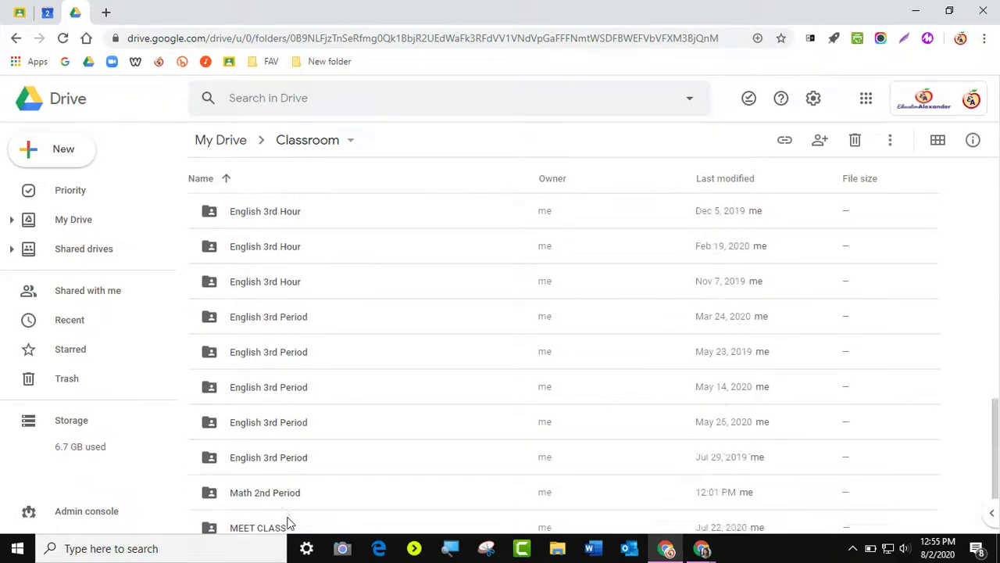
Rename Z-COMPLETED to 1-COMPLETED and open the folder.
right_click(287, 520)
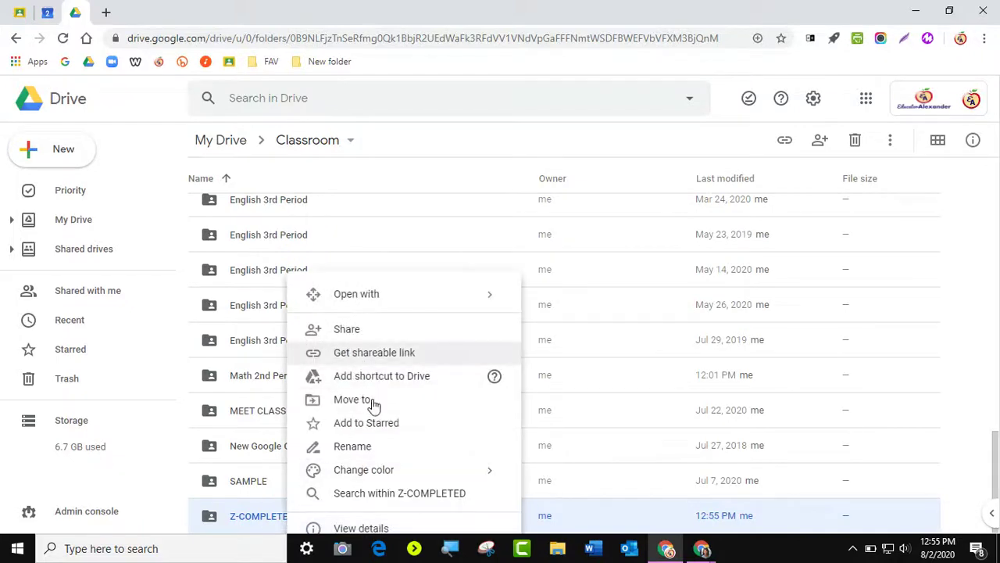
left_click(365, 447)
left_click(381, 301)
double_click(382, 301)
type("1-COMPLETED")
left_click(587, 340)
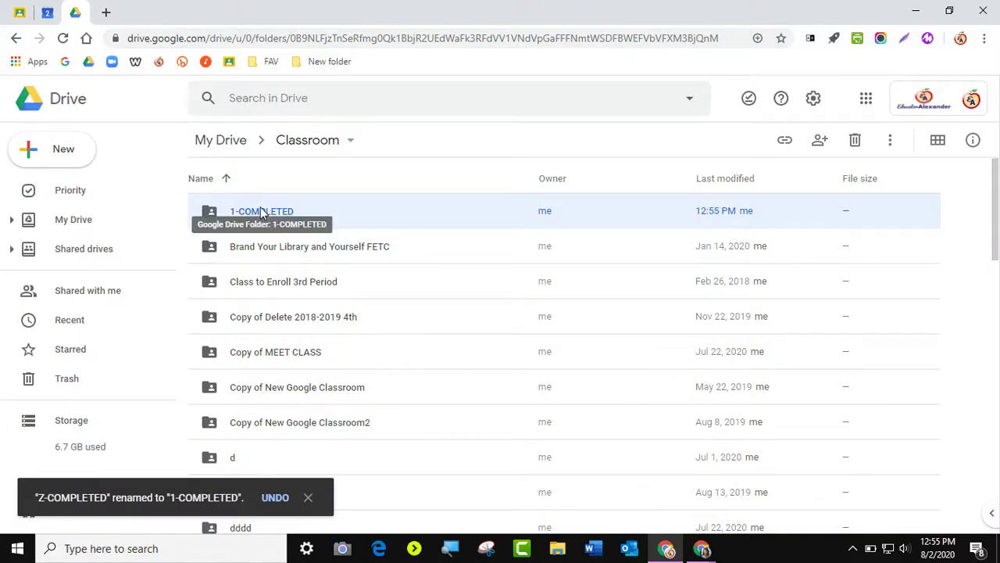
double_click(393, 216)
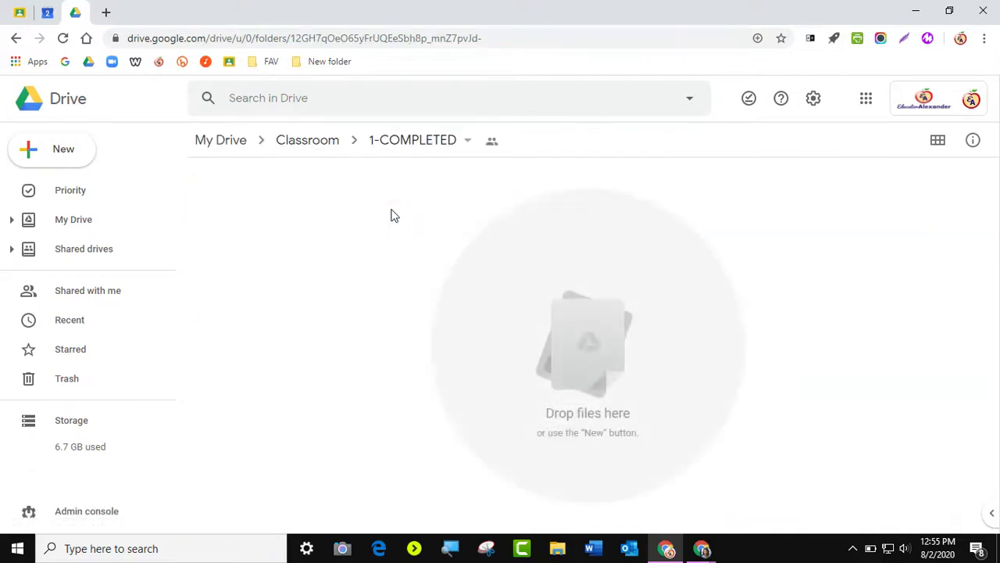
left_click(68, 156)
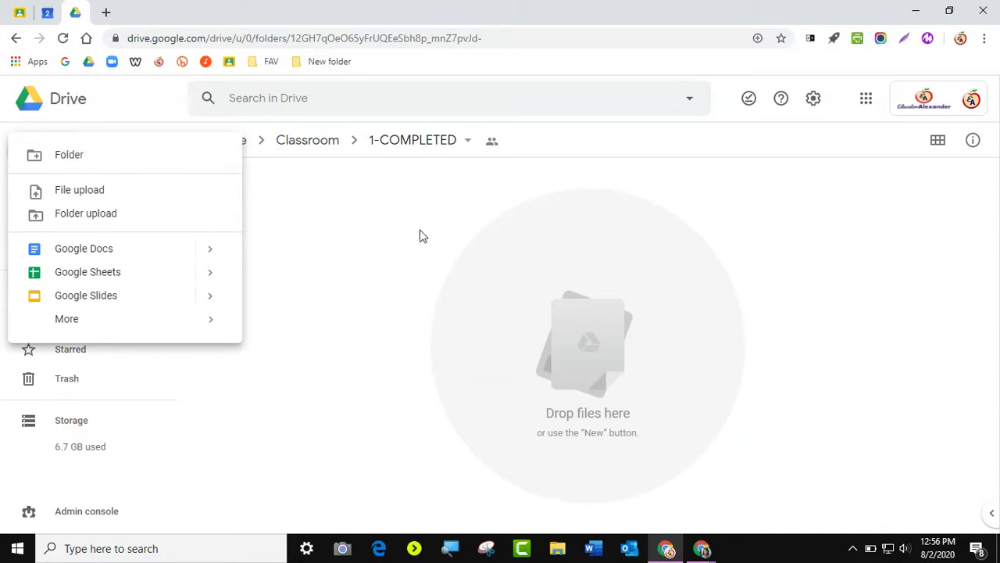
Make a 2019-2020 folder inside 1-COMPLETED, then go back up to Classroom.
left_click(92, 156)
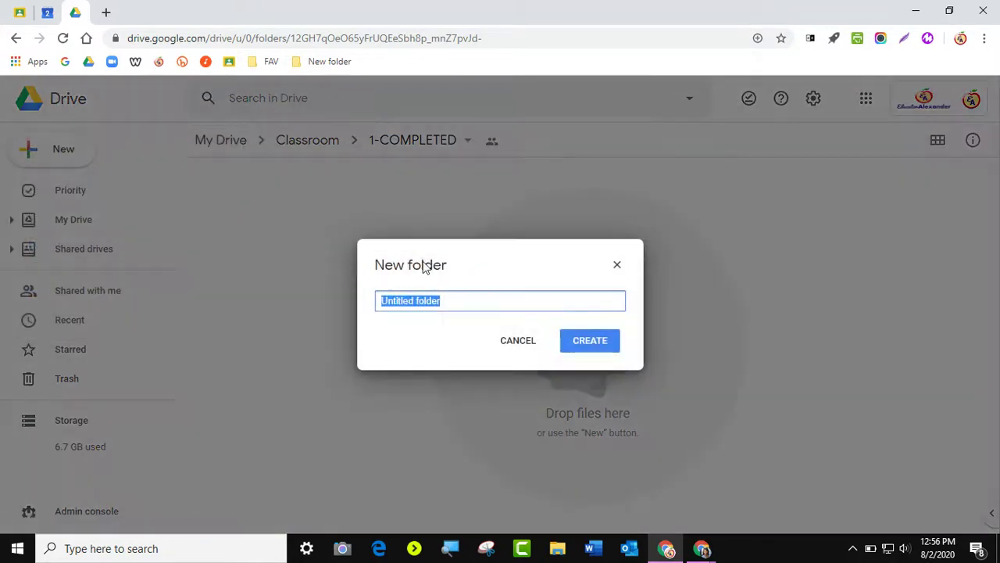
type("2019-2020")
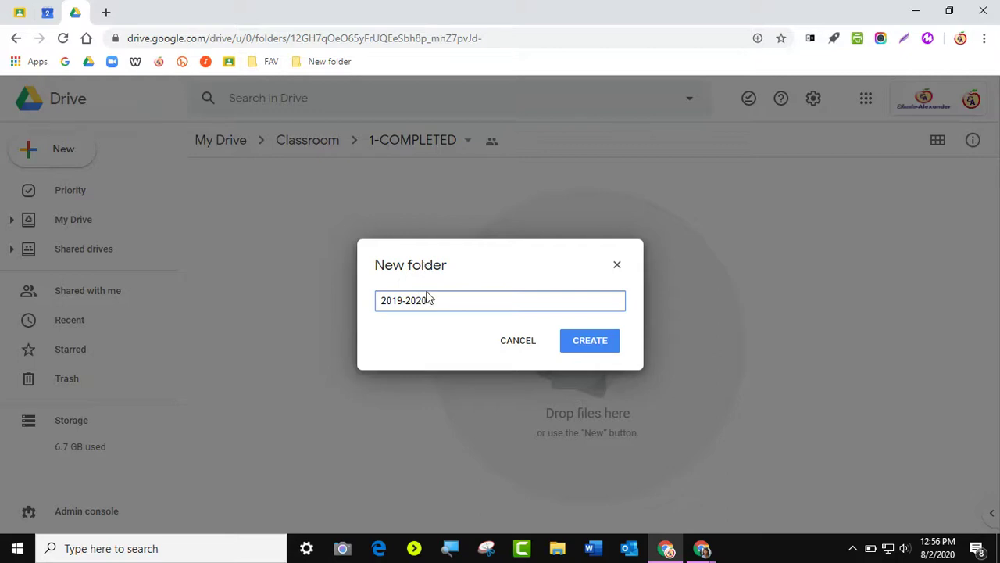
left_click(620, 351)
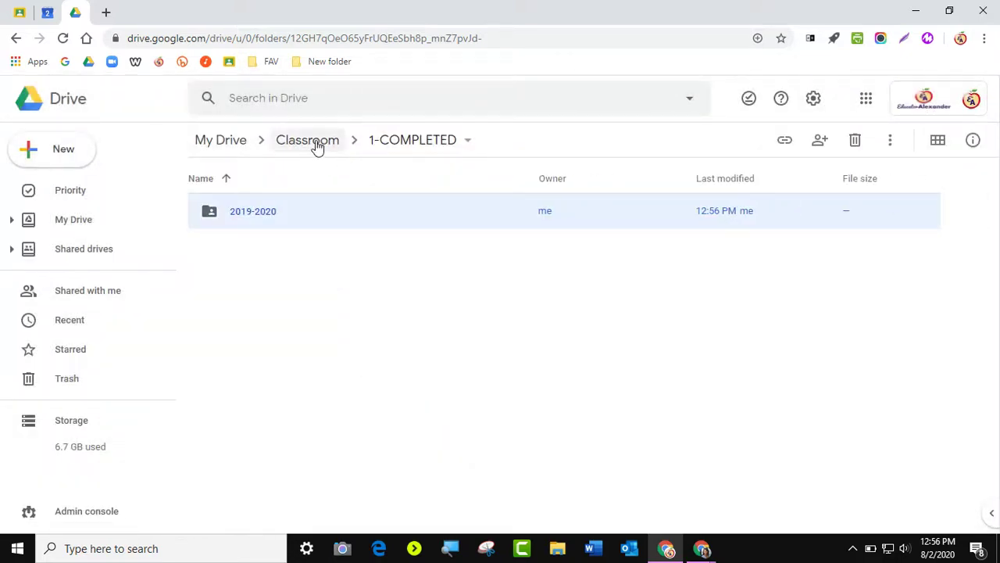
left_click(311, 142)
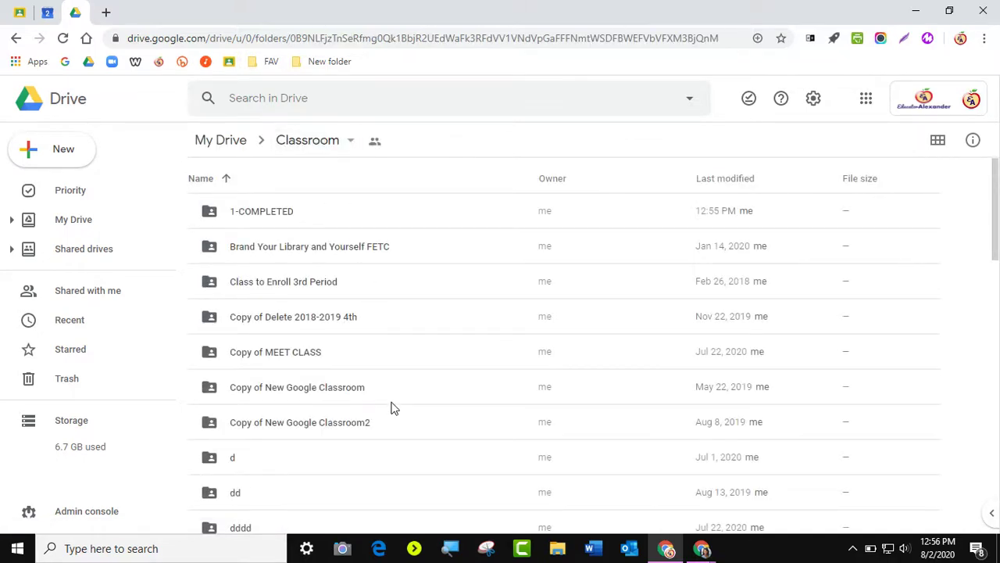
Move the five old class folders into Classroom > 1-COMPLETED > 2019-2020 in Drive.
left_click_drag(406, 444, 250, 283)
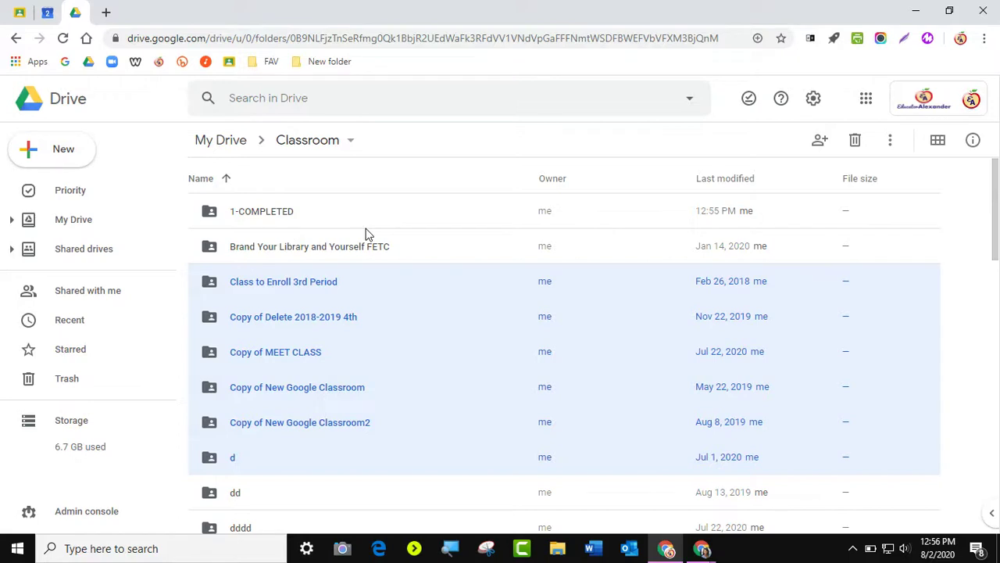
left_click(11, 221)
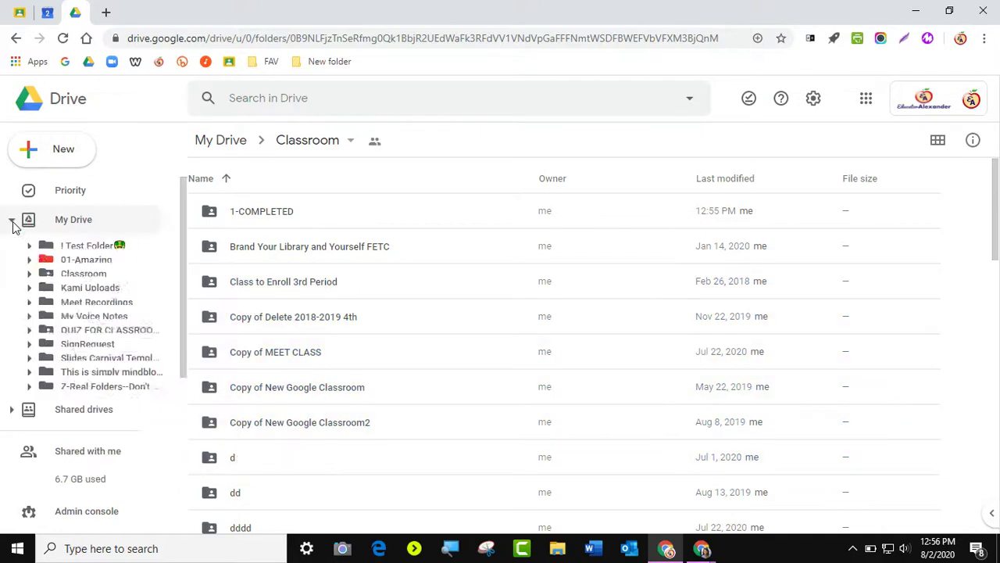
left_click_drag(414, 428, 251, 276)
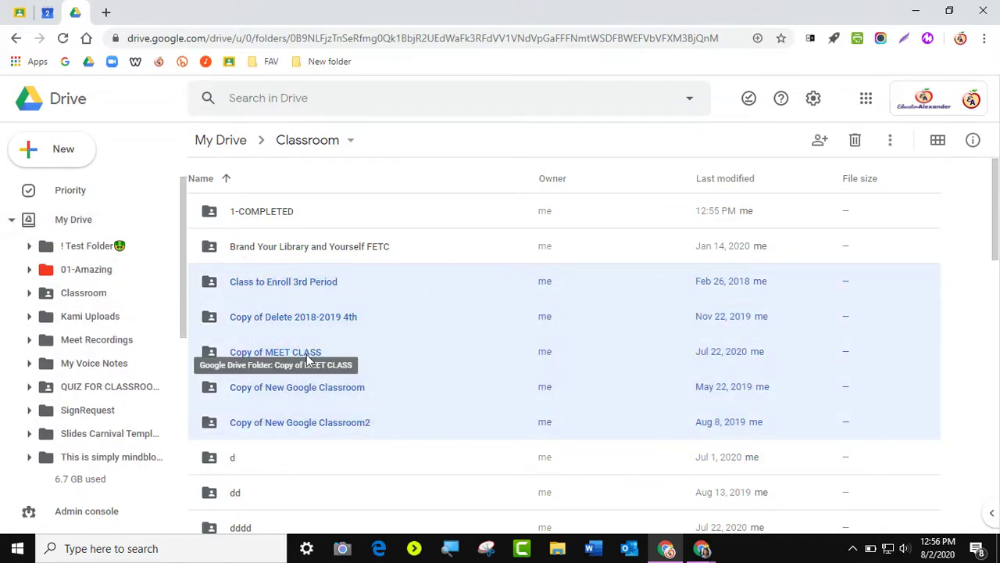
left_click_drag(266, 317, 116, 345)
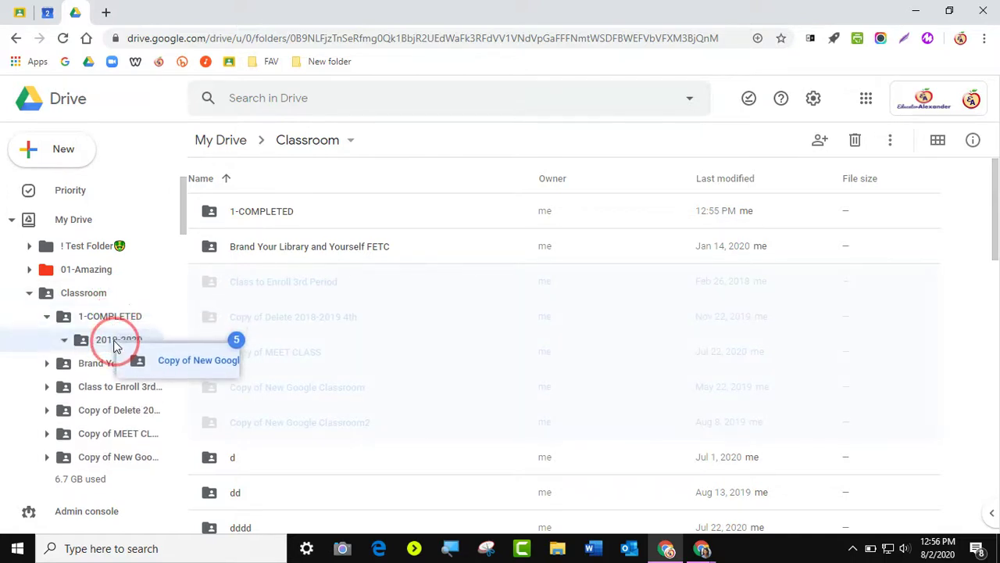